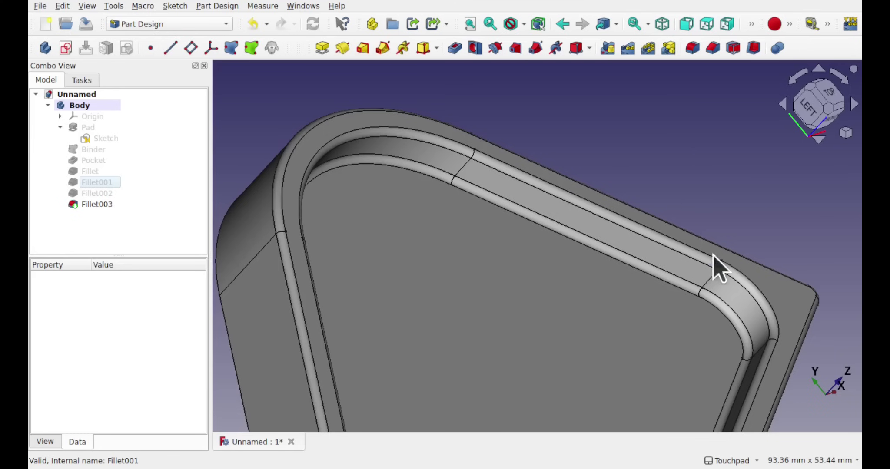
Step: Orbit the finished tray to view the pocket floor, then read the tutorial channel's About page description
alt+drag(716, 264, 745, 254)
scroll(745, 255, down, 3)
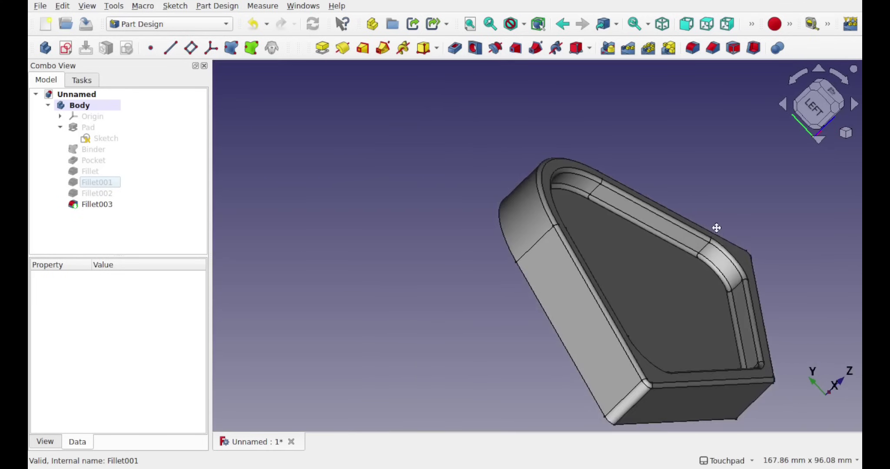
alt+drag(718, 228, 700, 263)
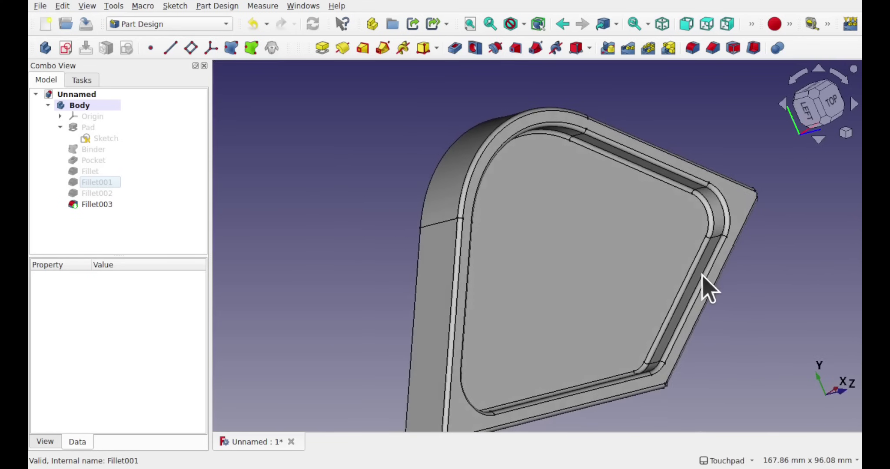
alt+drag(588, 153, 508, 372)
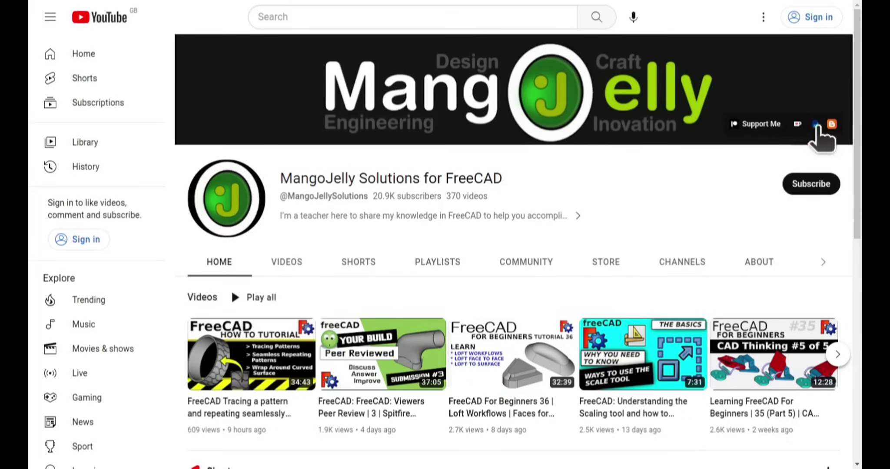
click(758, 263)
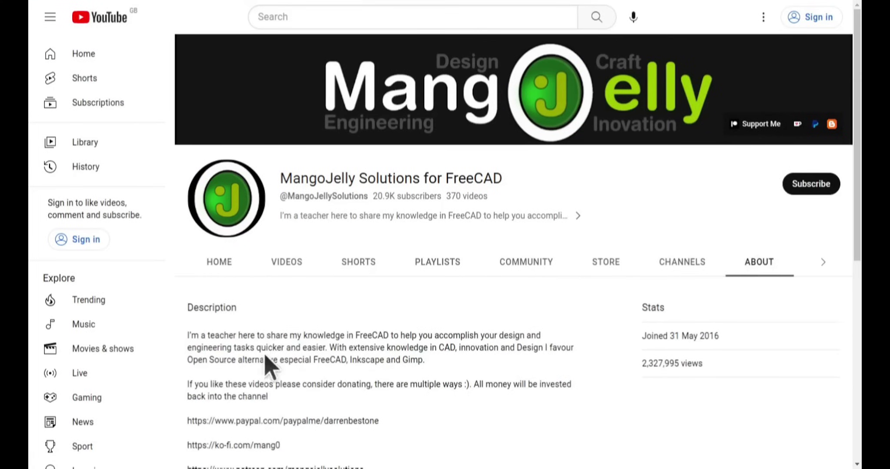
scroll(205, 350, down, 3)
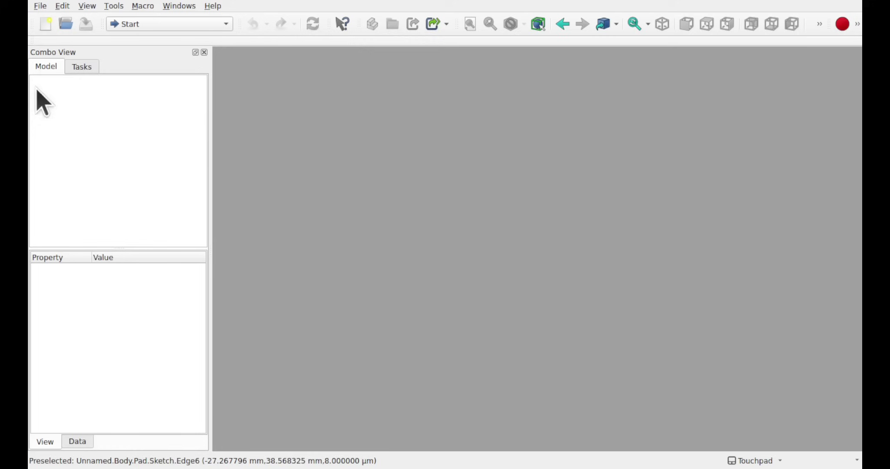
Step: Start a new document in Part Design with a body and an empty sketch on XY-plane
click(45, 26)
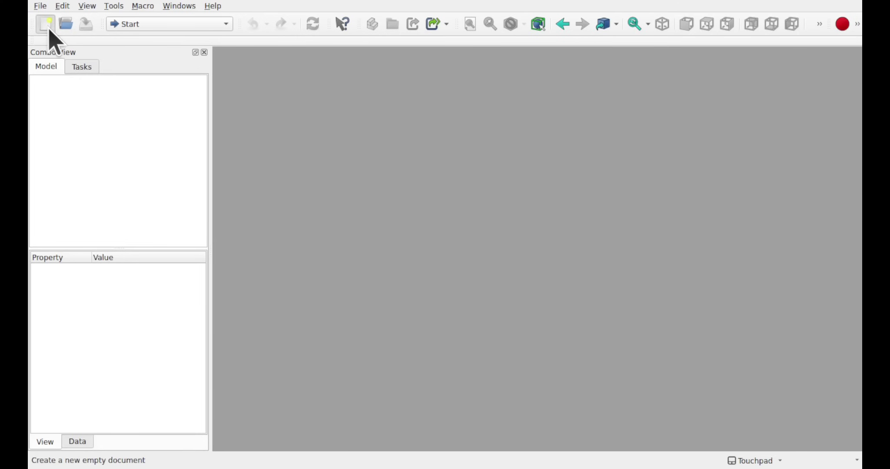
click(153, 25)
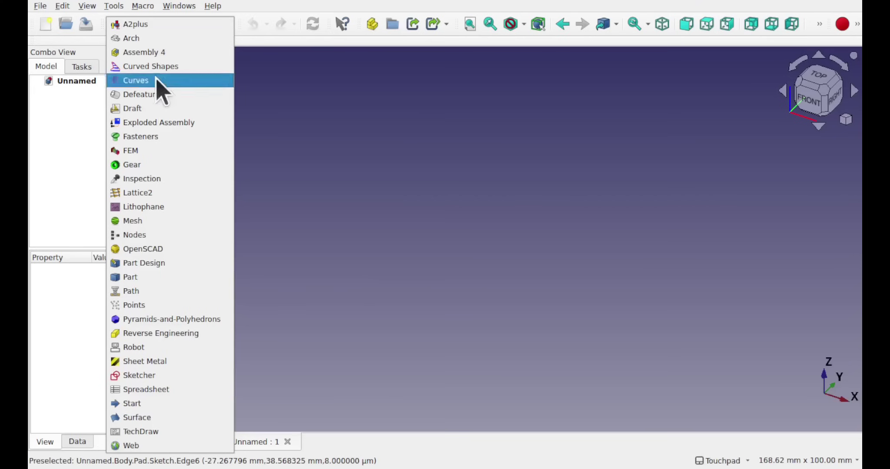
click(175, 260)
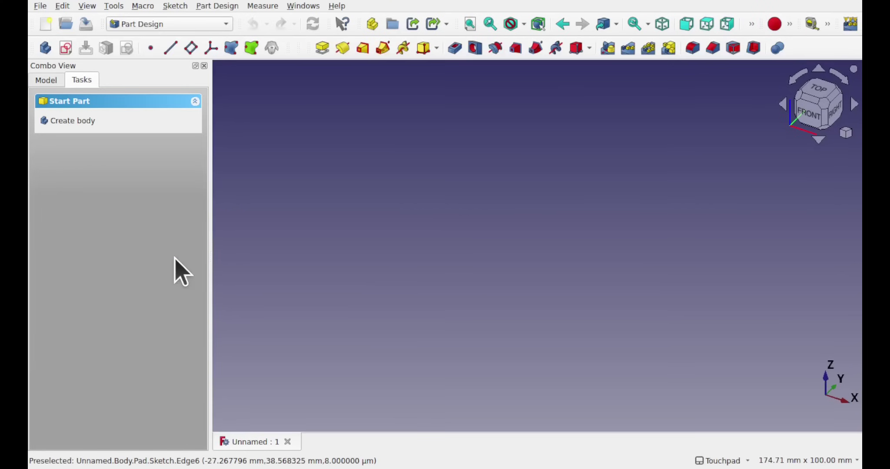
click(74, 122)
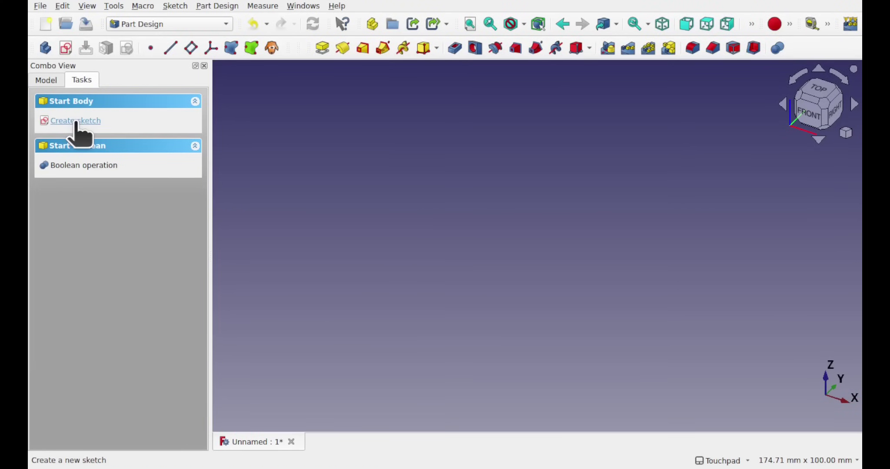
click(75, 121)
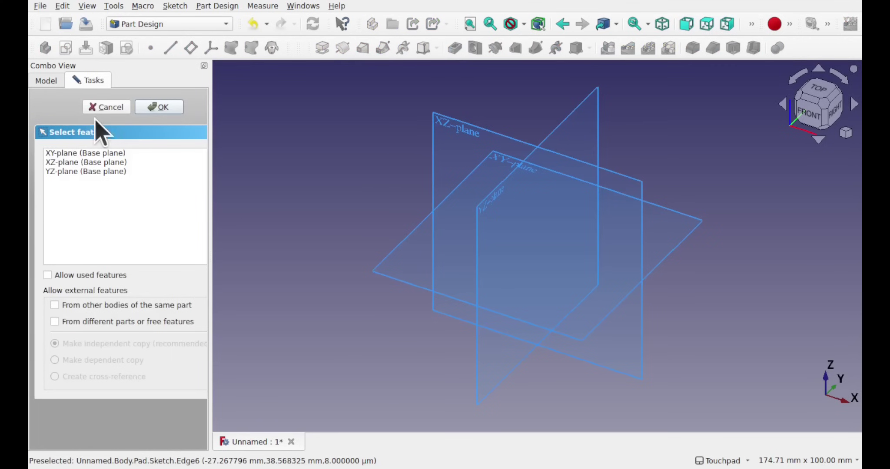
click(107, 152)
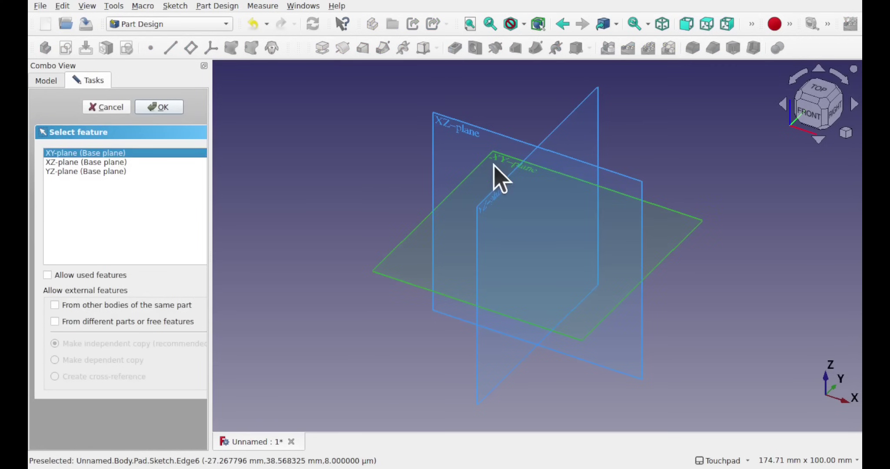
click(159, 108)
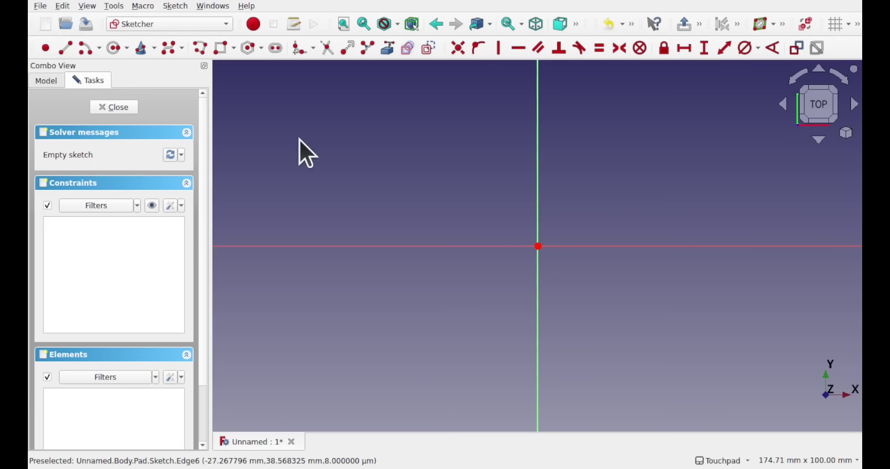
Step: Draw a four-segment polyline around the origin, leaving the top between the upper ends open
click(200, 48)
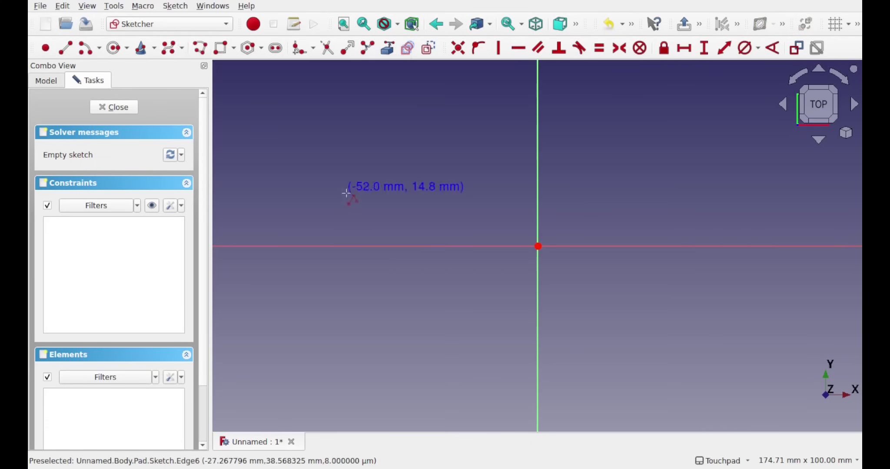
click(413, 145)
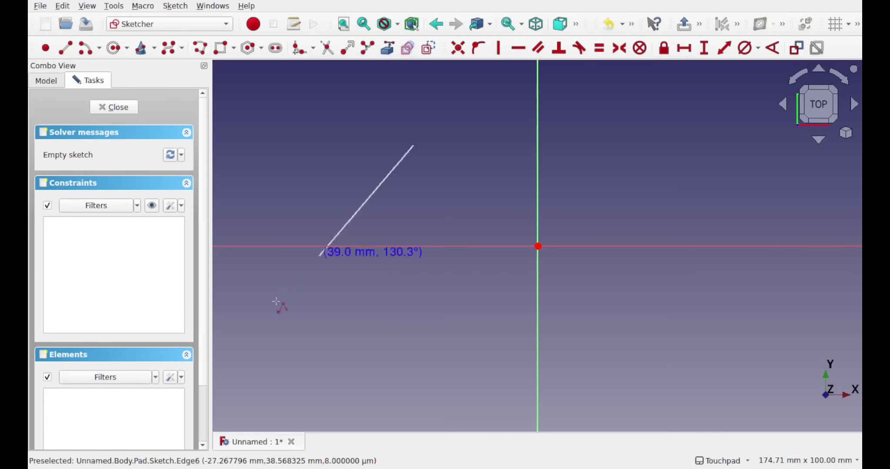
click(273, 325)
click(578, 395)
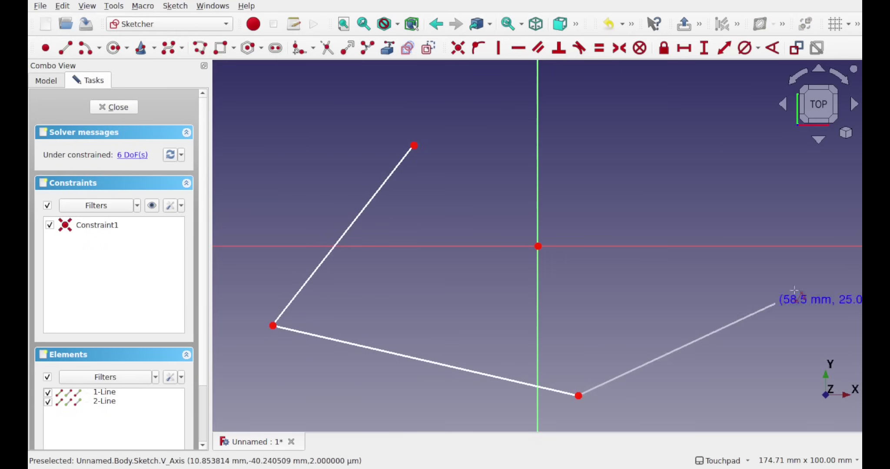
click(800, 284)
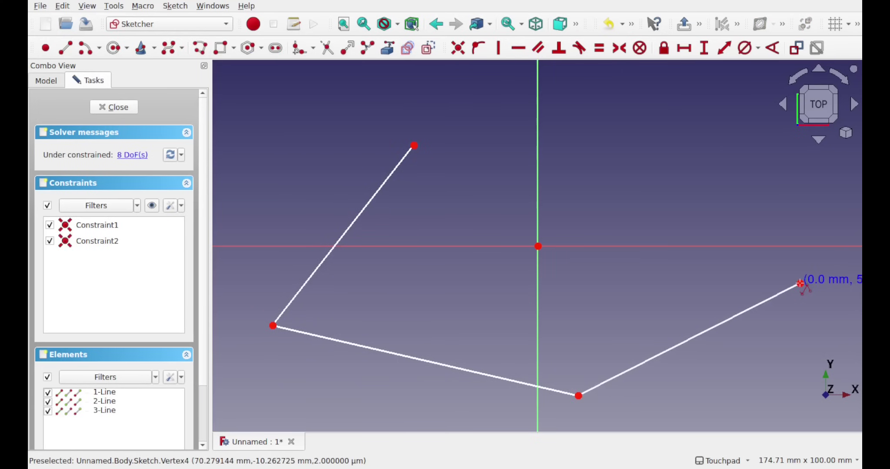
click(627, 149)
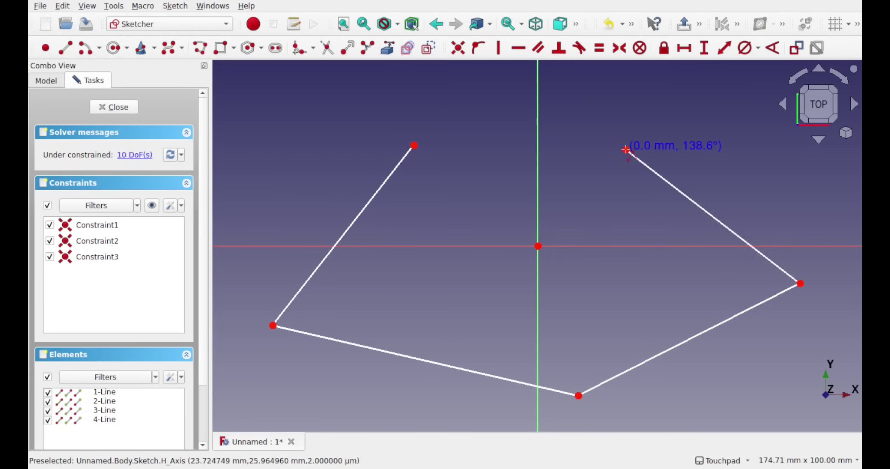
right_click(583, 145)
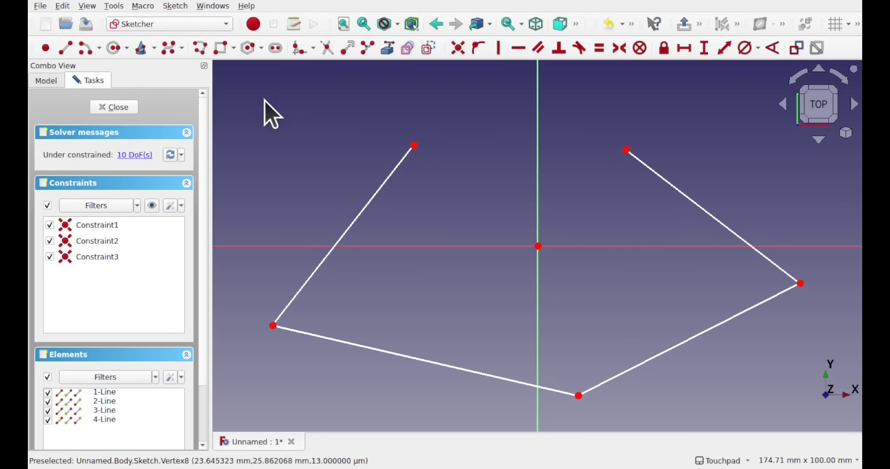
Step: Draw a three-point arc bridging the upper-left and upper-right line ends
click(99, 48)
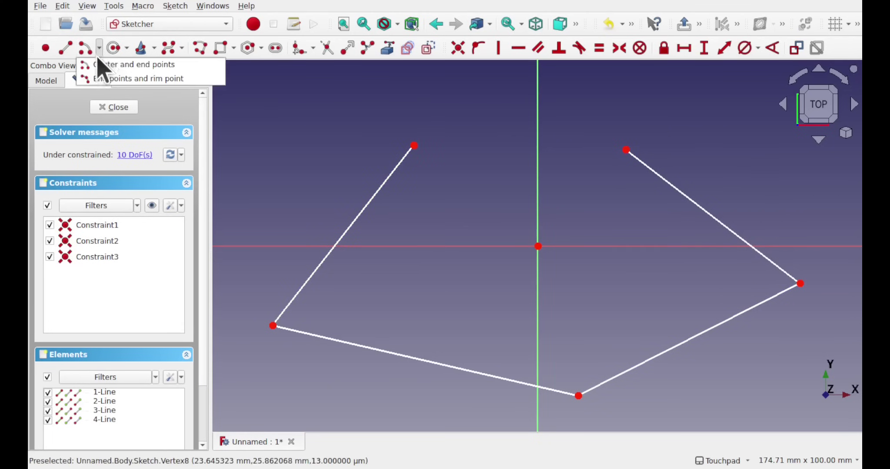
click(139, 78)
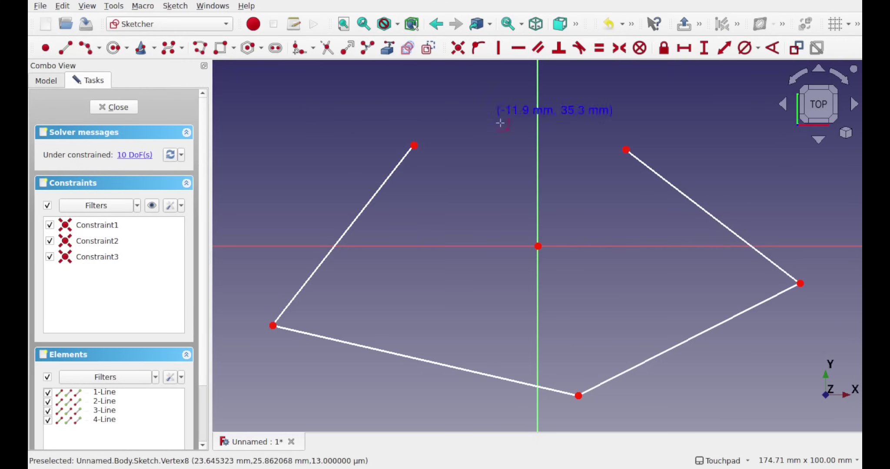
click(414, 145)
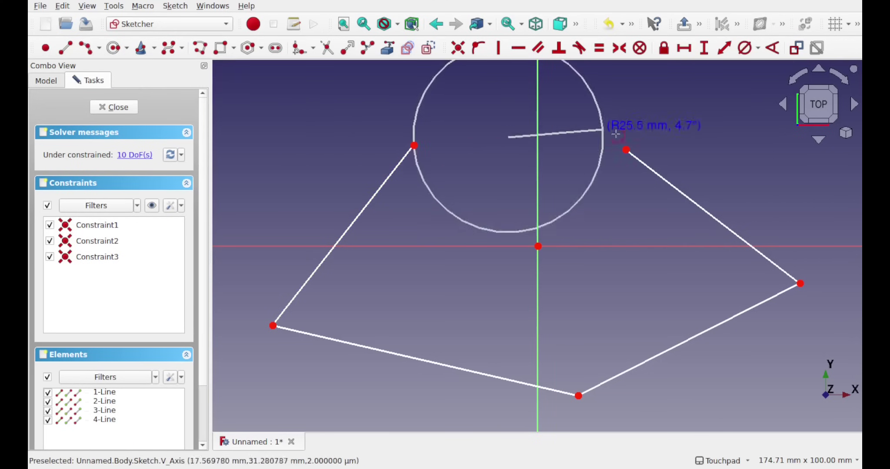
click(626, 150)
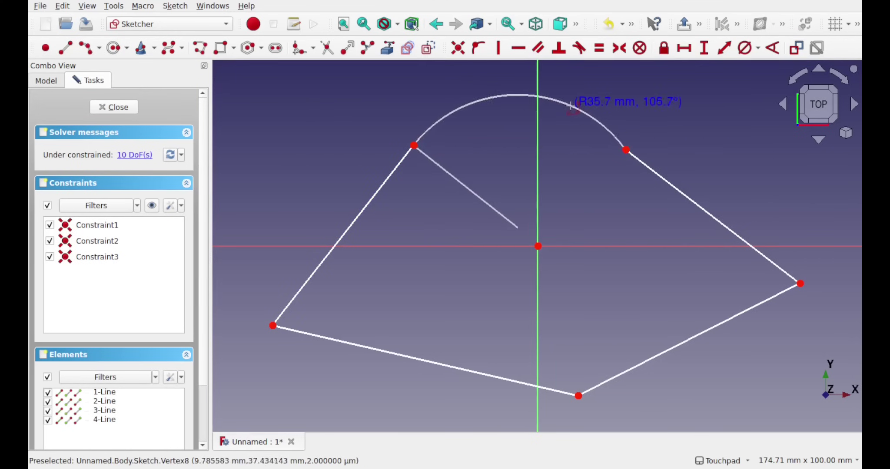
click(571, 108)
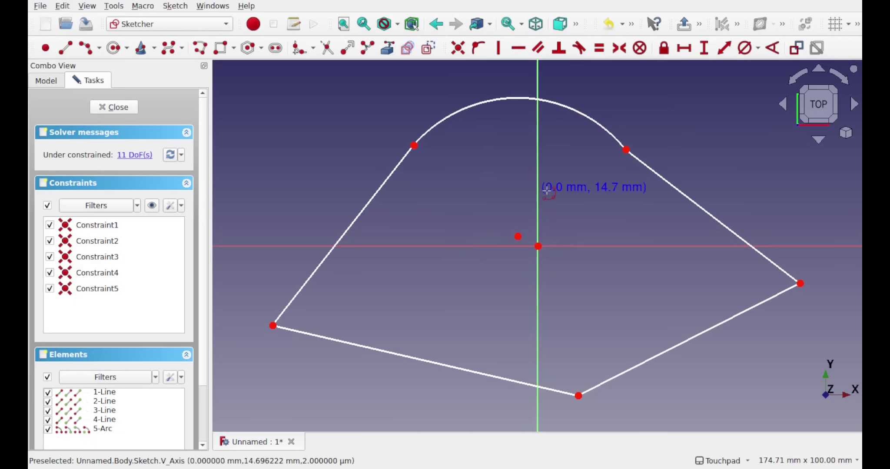
right_click(563, 183)
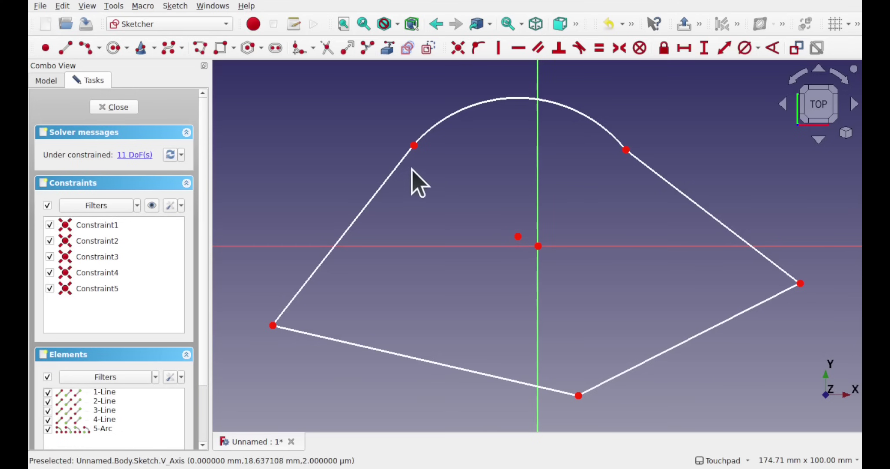
Step: Make both upper lines tangent to the arc, accepting each constraint substitution
click(395, 169)
click(451, 128)
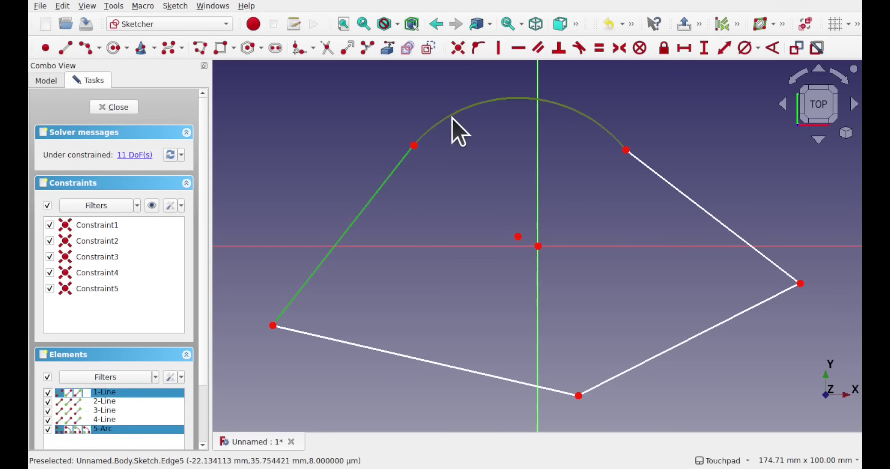
click(579, 48)
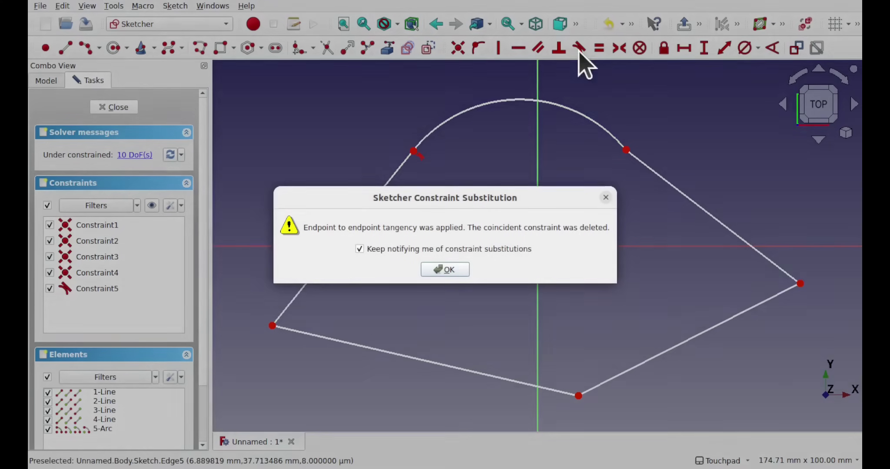
click(448, 268)
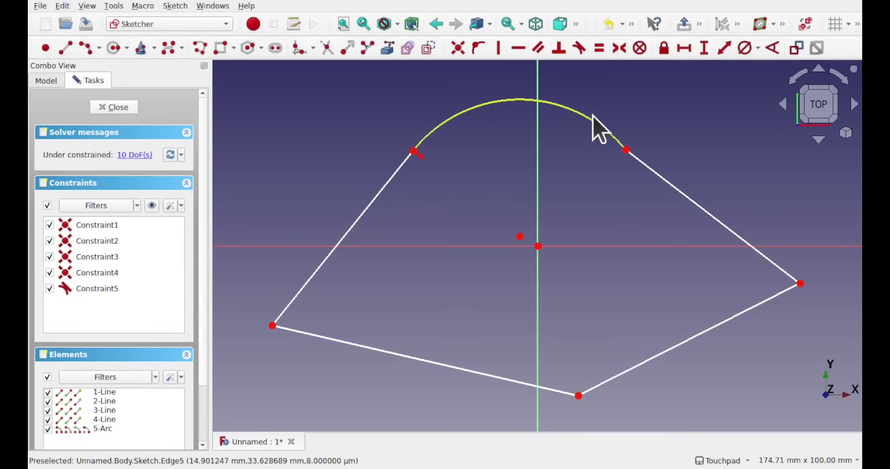
click(593, 126)
click(672, 191)
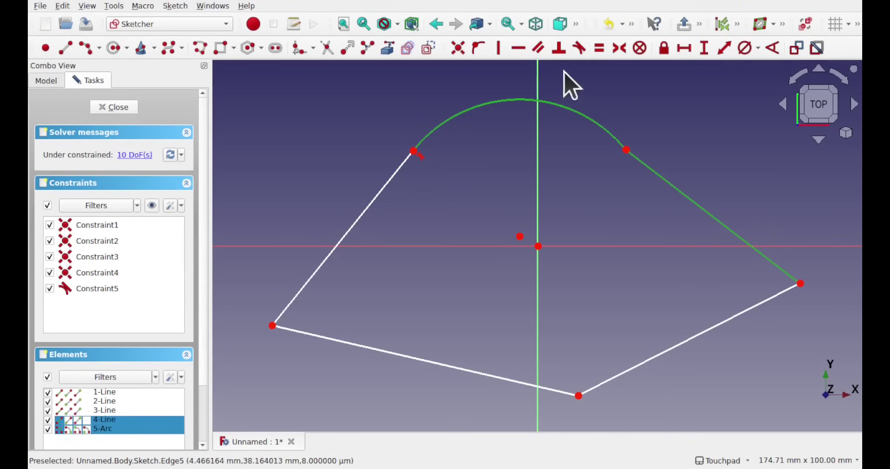
click(580, 48)
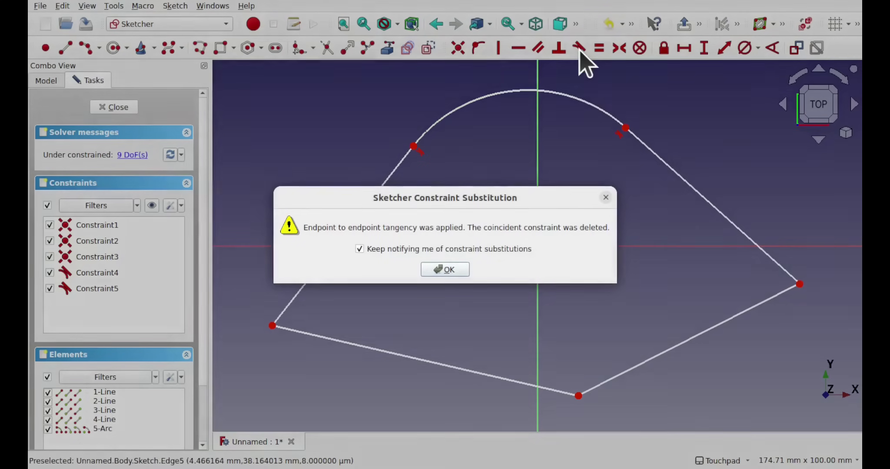
click(452, 274)
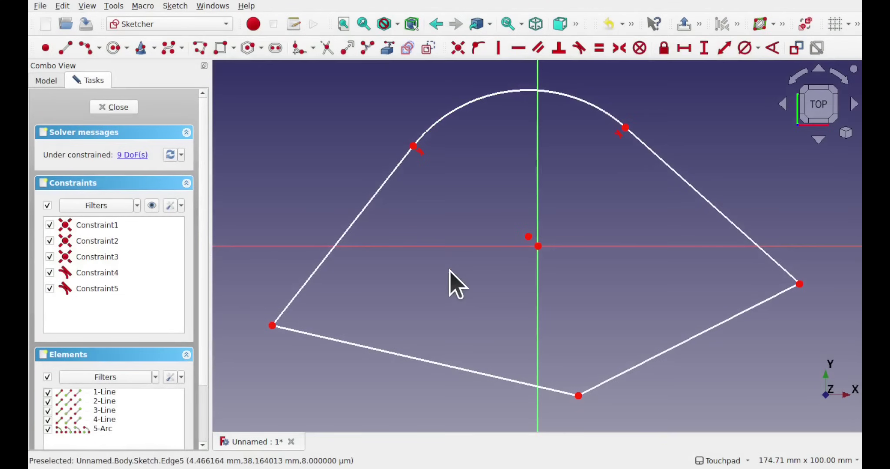
Step: Close the sketch and pad it 15 mm thick
click(120, 108)
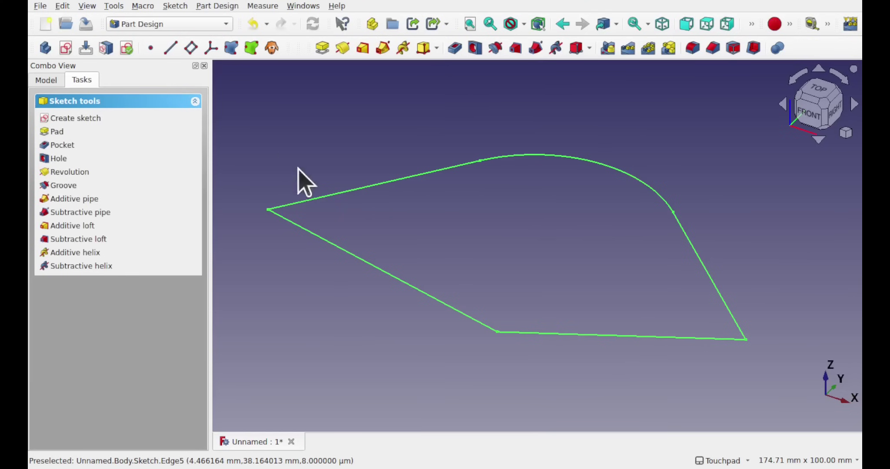
click(323, 48)
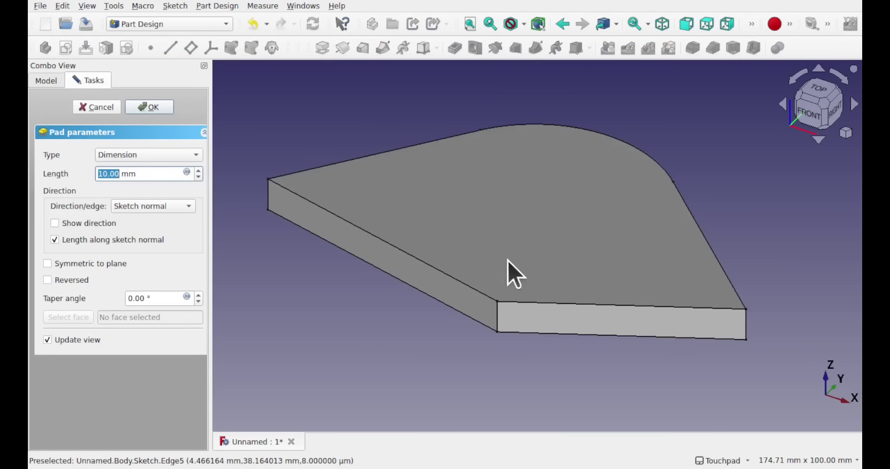
text(1)
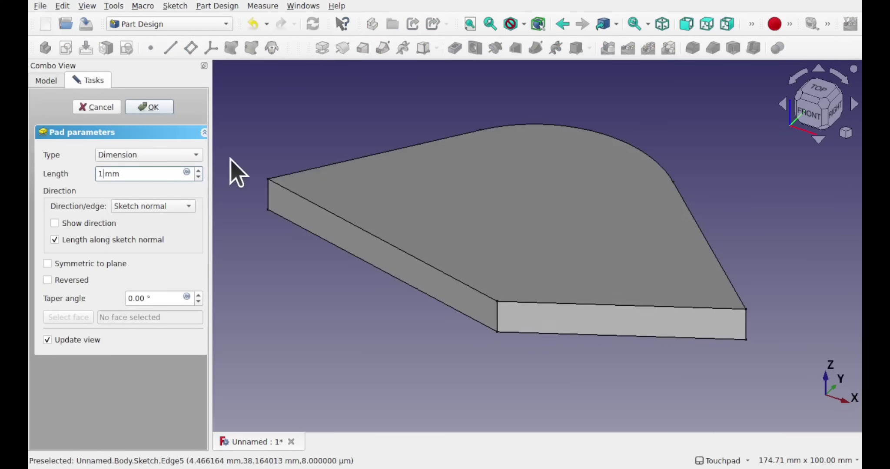
text(5)
click(147, 109)
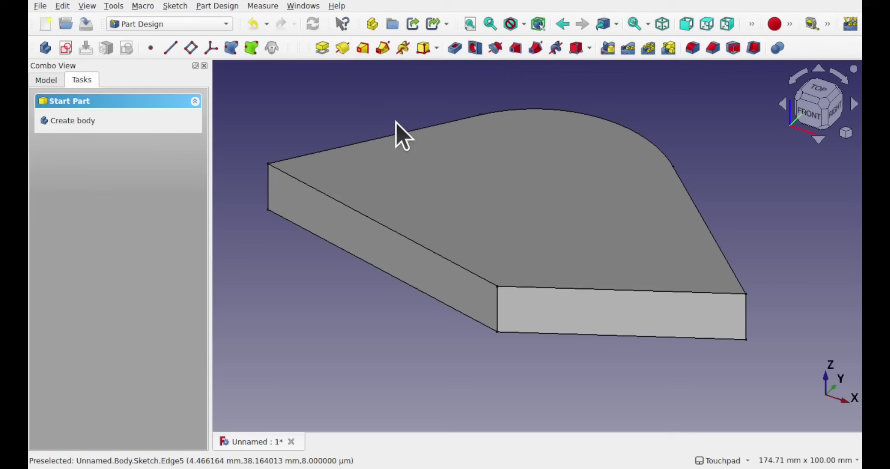
click(474, 186)
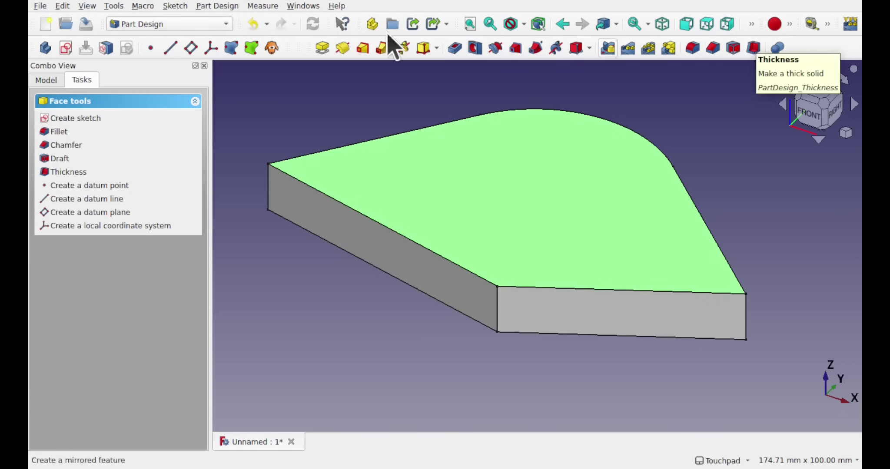
click(217, 5)
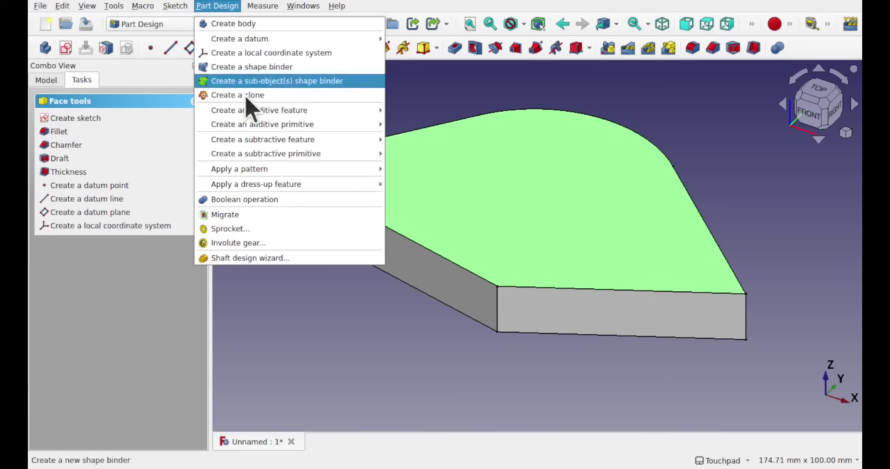
mouse_move(304, 185)
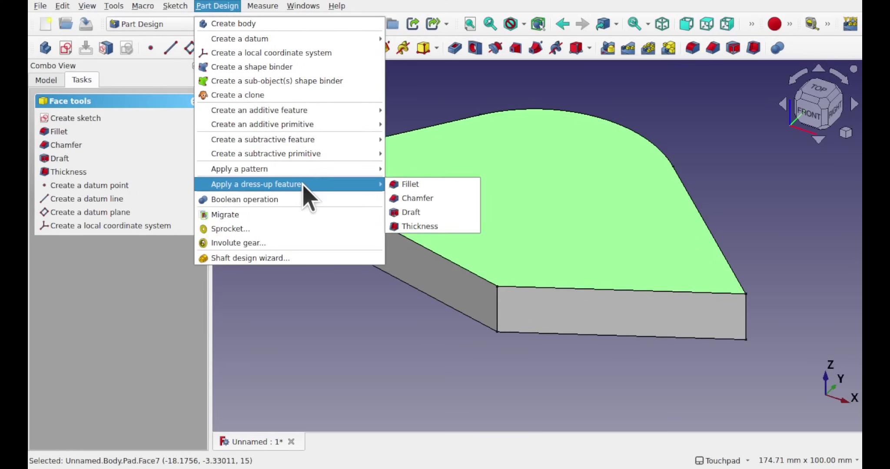
click(440, 225)
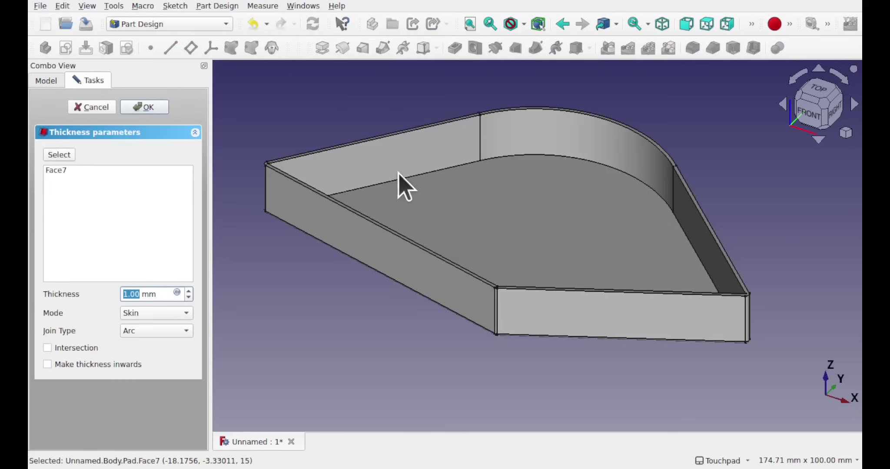
click(93, 108)
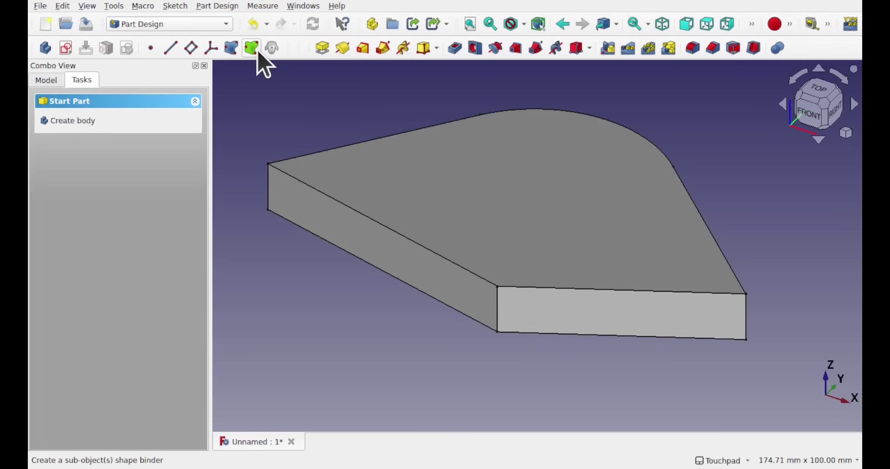
Step: Create a sub-object shape binder from the slab's top face
click(508, 219)
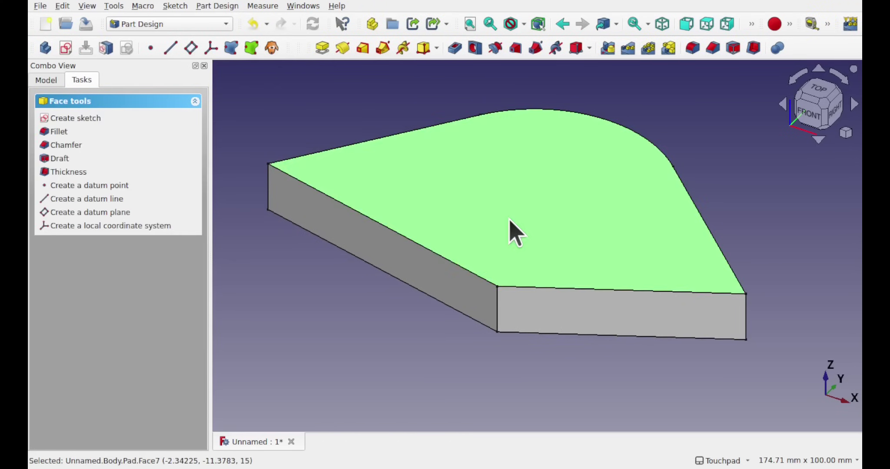
click(216, 6)
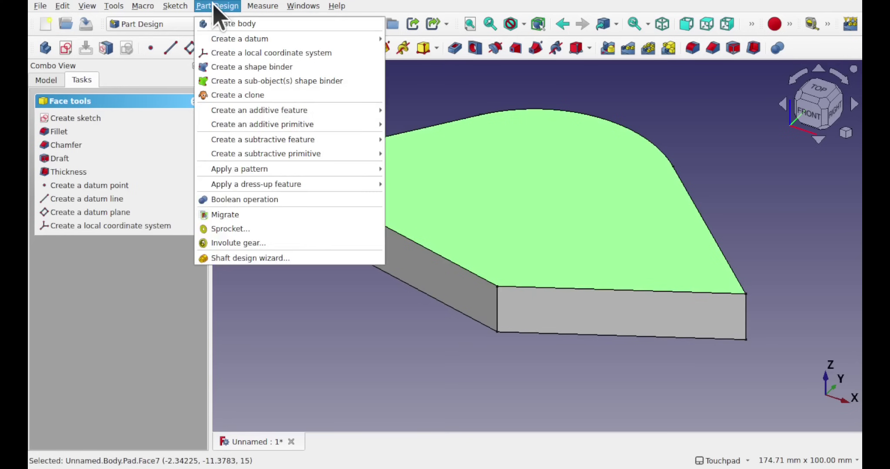
click(266, 82)
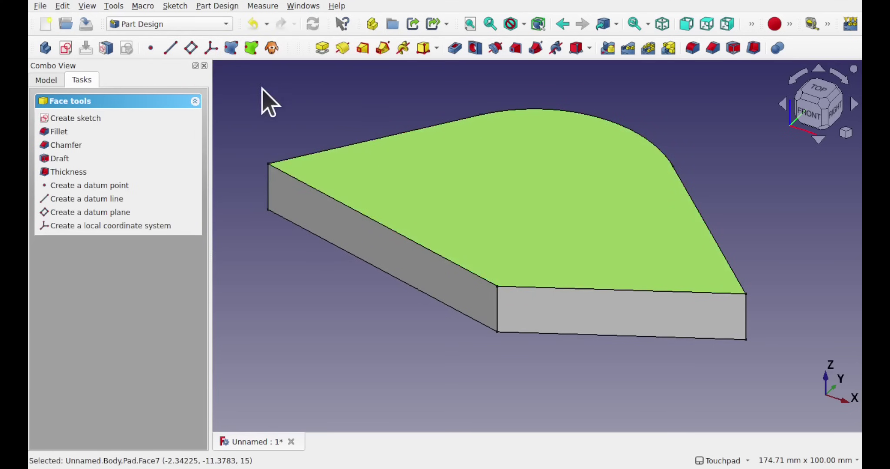
Step: Set the Binder's Offset data property to -5
click(45, 80)
click(95, 139)
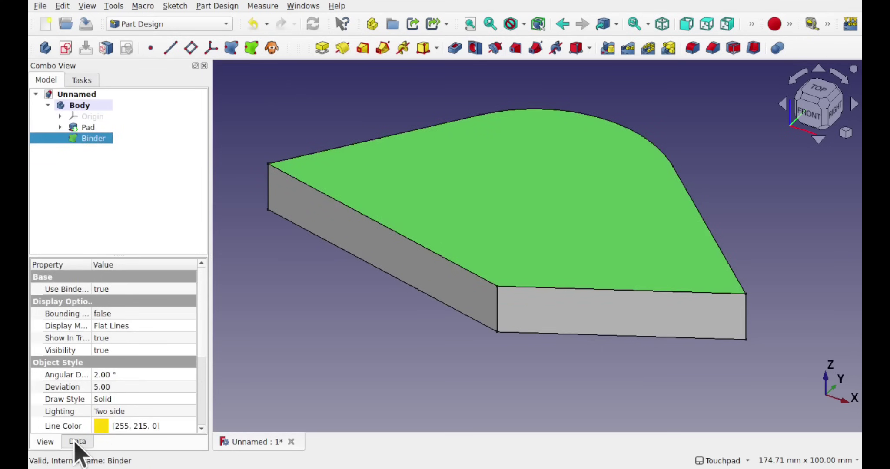
click(76, 445)
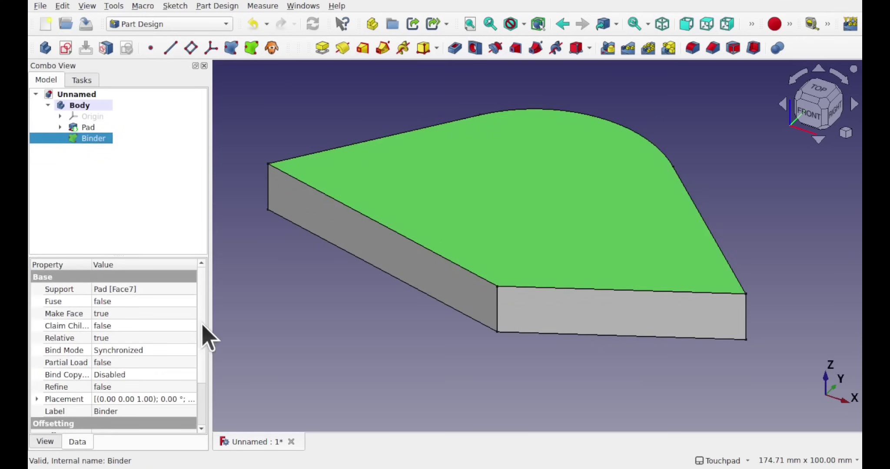
scroll(209, 344, down, 2)
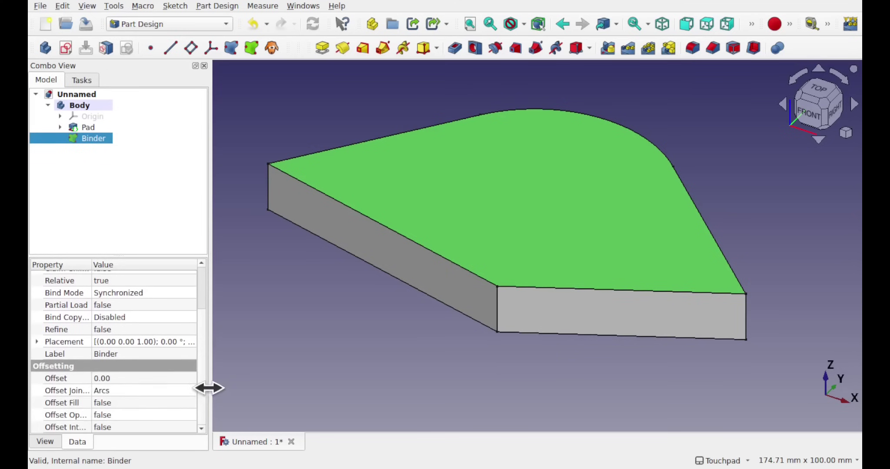
click(131, 379)
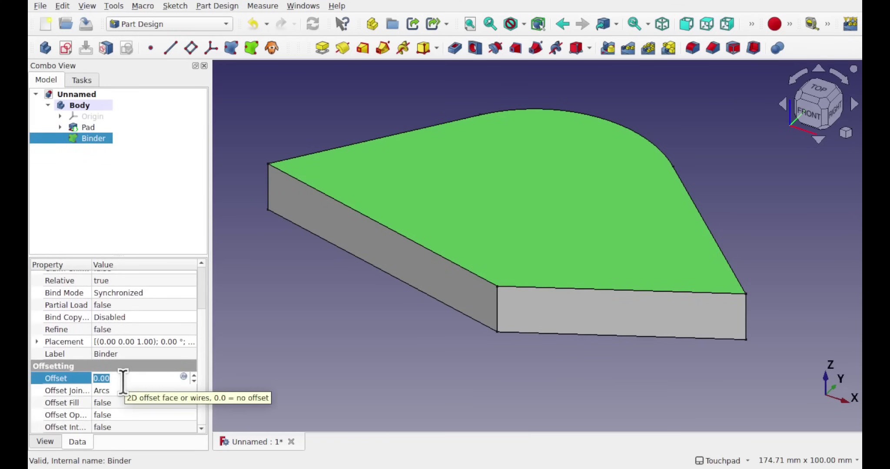
text(-5)
click(275, 333)
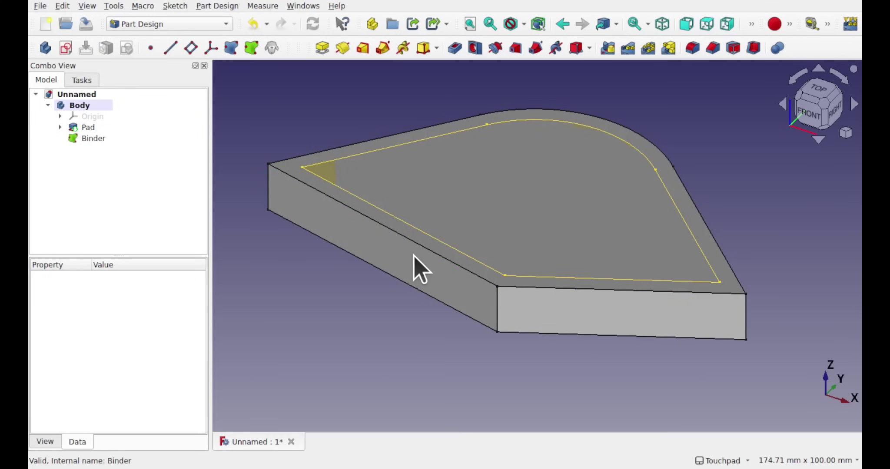
Step: Pocket the offset Binder outline into the slab with a 6 mm depth
click(91, 139)
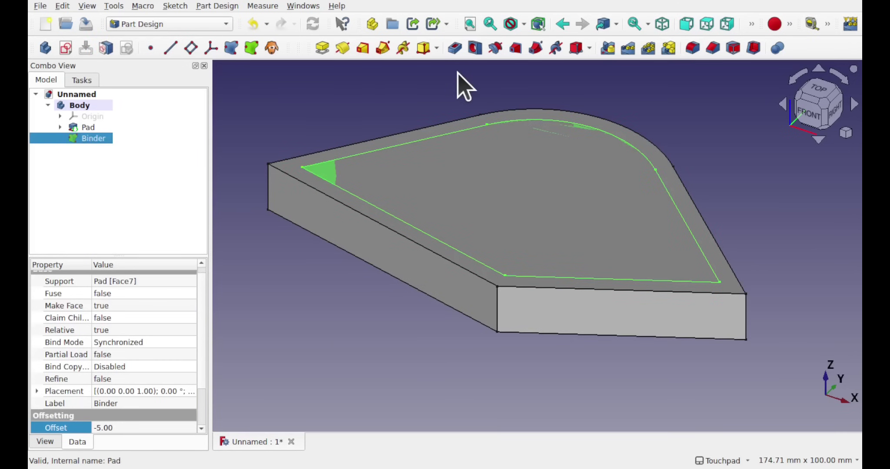
click(455, 49)
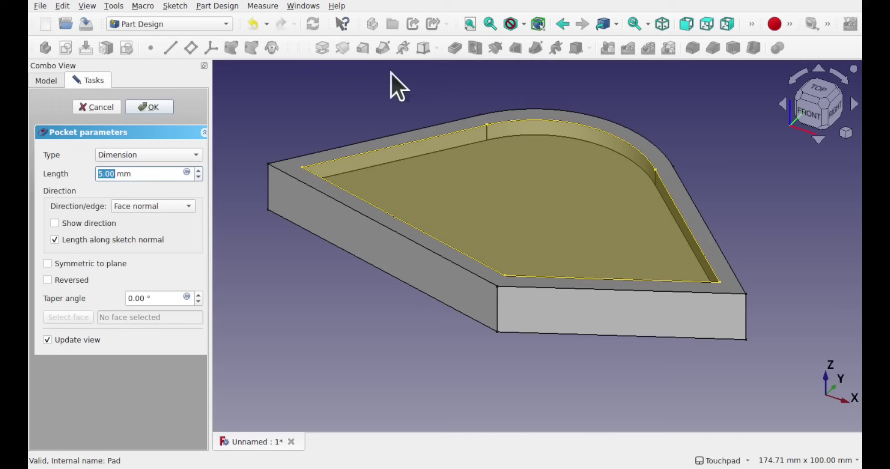
click(199, 172)
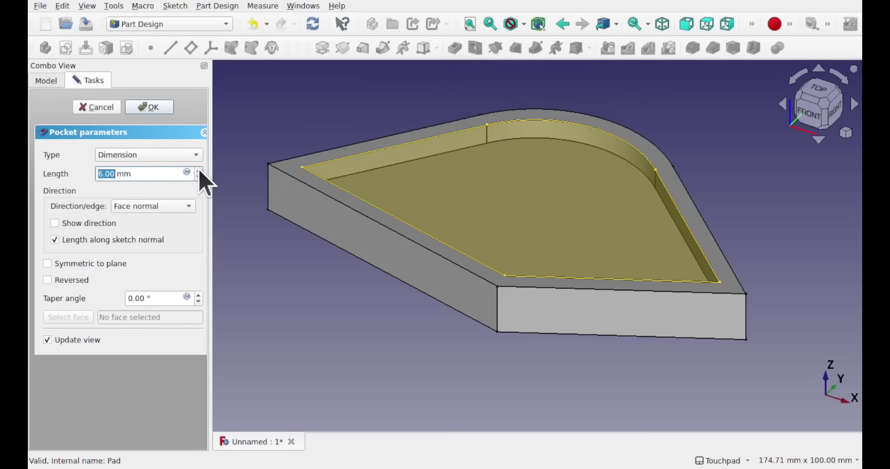
Step: Confirm the 6 mm pocket and inspect the tray's curved wall and rim
click(147, 107)
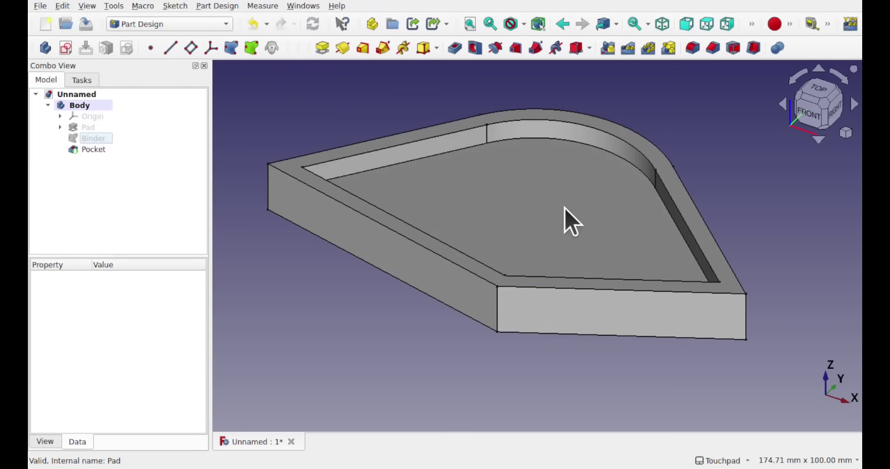
scroll(565, 208, up, 2)
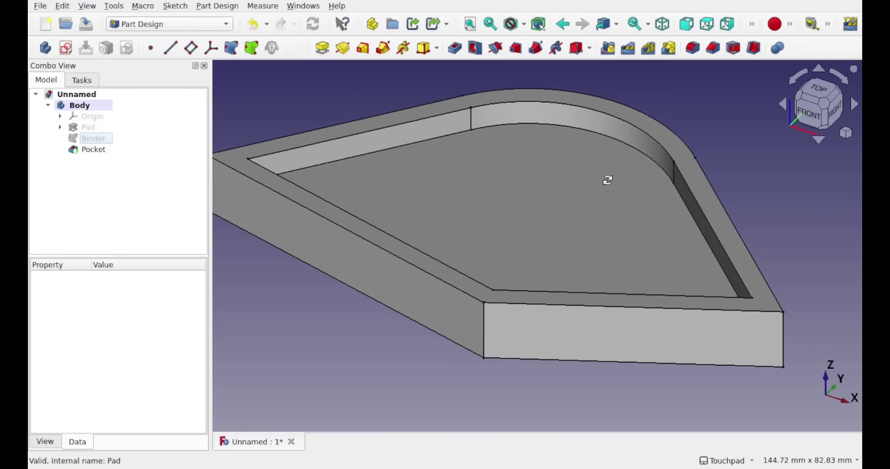
alt+drag(608, 180, 529, 123)
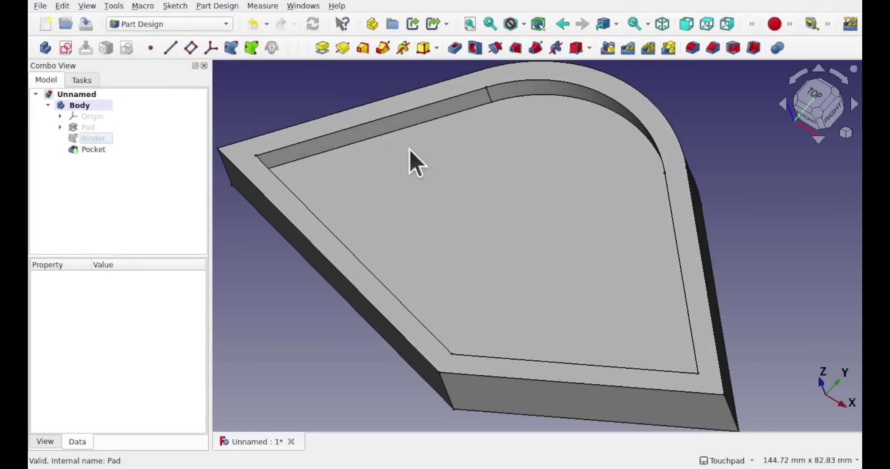
alt+drag(521, 160, 497, 173)
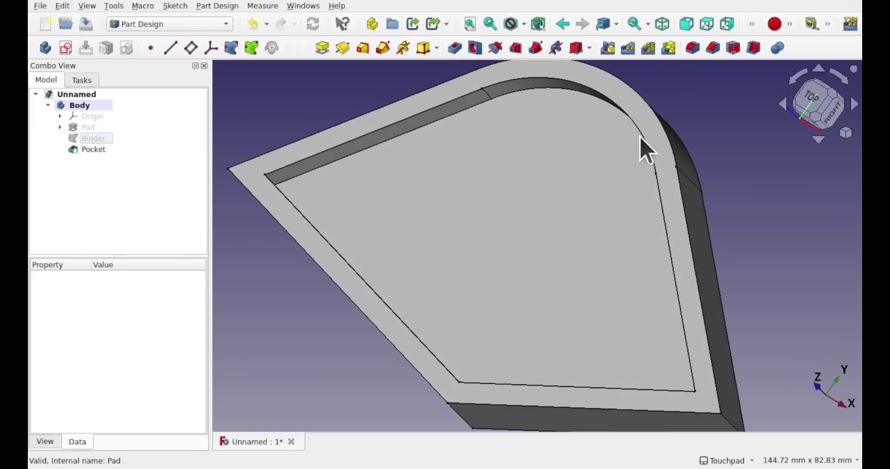
alt+drag(629, 156, 661, 140)
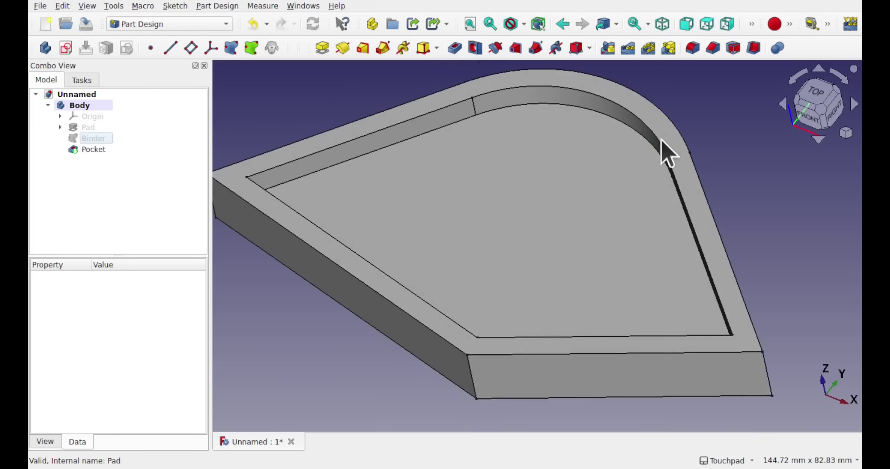
Step: Start a 1 mm fillet on the pocket's curved floor edge, Edge30
click(603, 114)
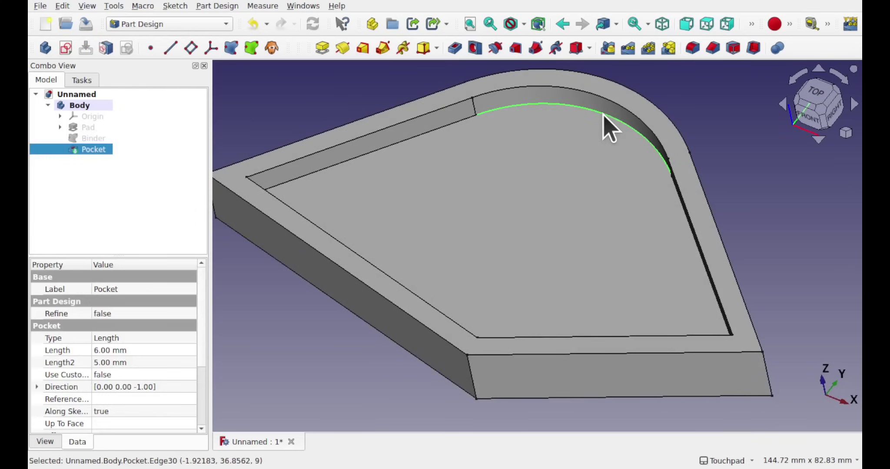
click(695, 48)
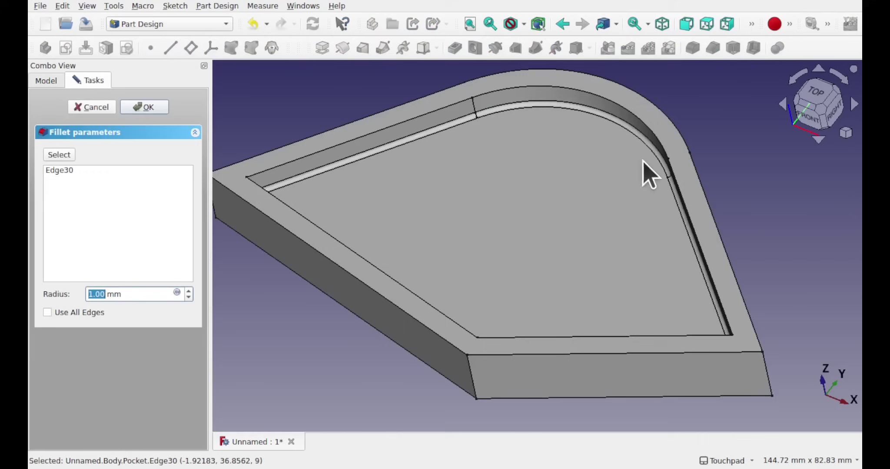
alt+drag(493, 133, 428, 163)
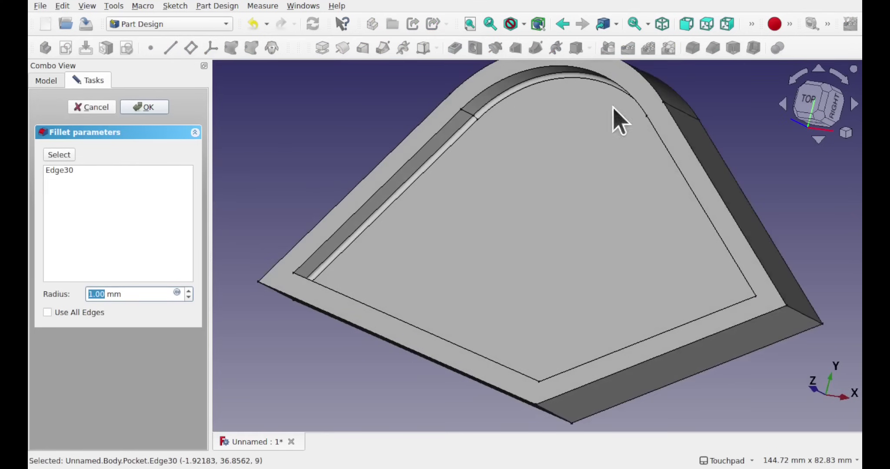
alt+drag(637, 154, 774, 144)
alt+drag(716, 254, 484, 225)
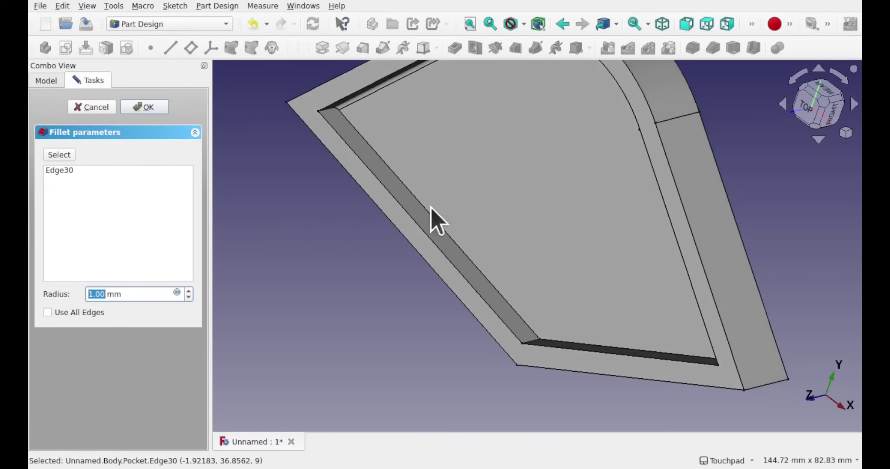
mouse_move(463, 163)
alt+mouse_down()
mouse_move(479, 129)
mouse_move(442, 186)
mouse_move(465, 176)
alt+mouse_up()
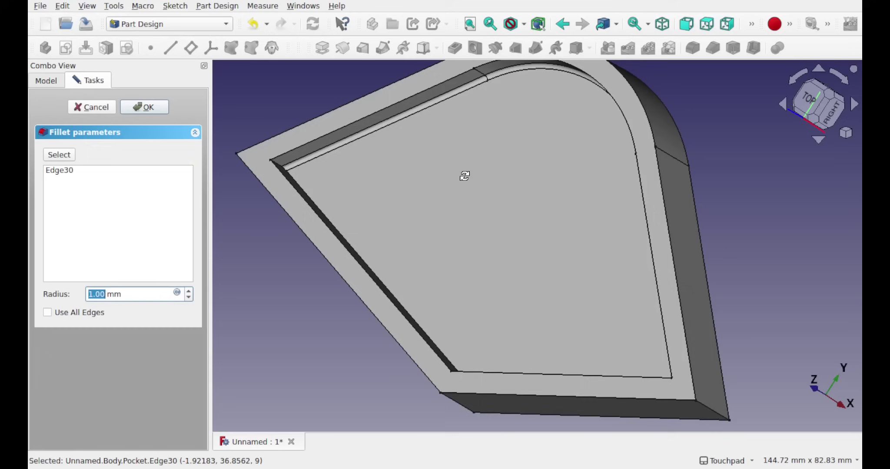
Step: Add the pocket's left floor edge to the fillet, dropping the mistakenly picked floor face
alt+drag(465, 175, 452, 178)
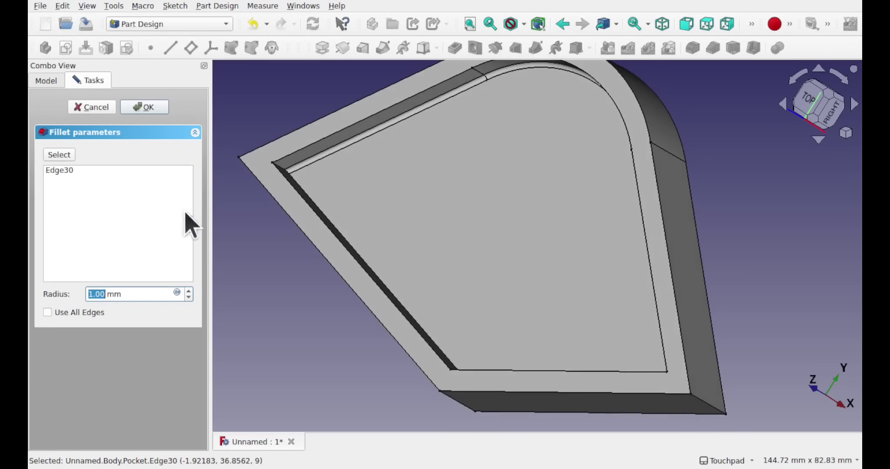
click(61, 155)
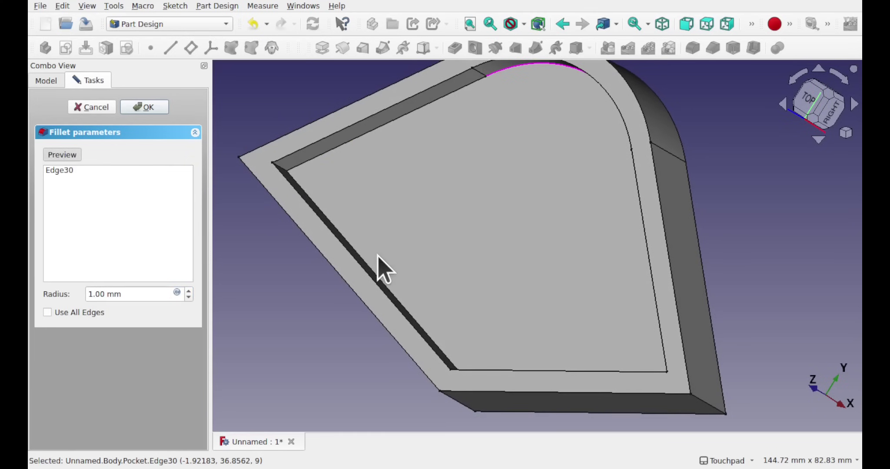
alt+drag(377, 256, 353, 257)
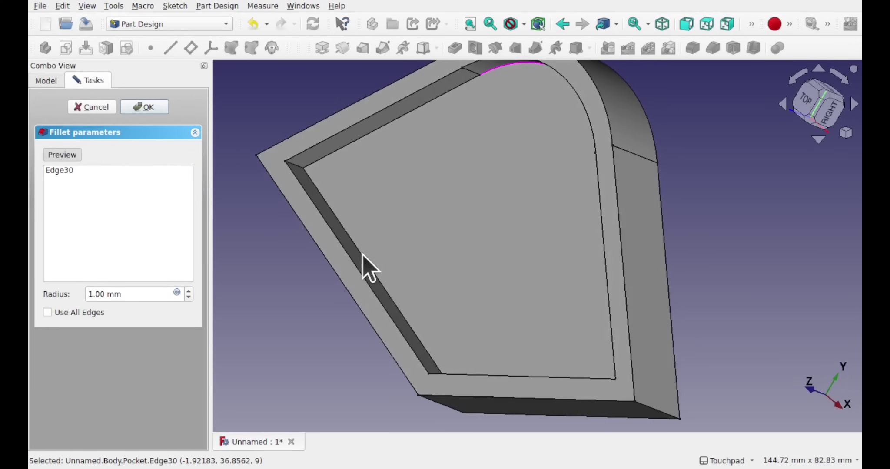
click(362, 254)
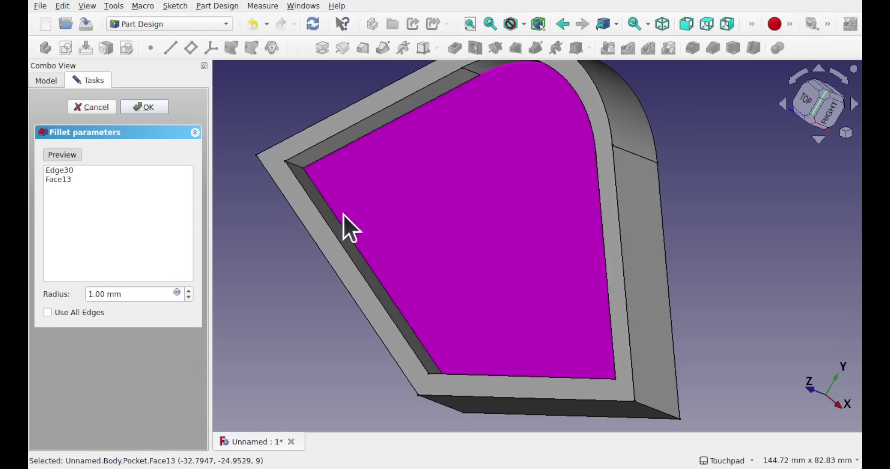
click(390, 213)
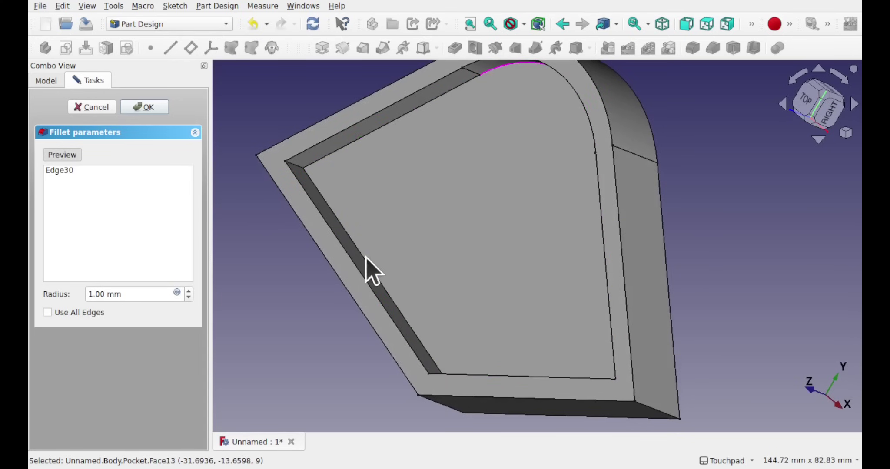
scroll(365, 263, up, 5)
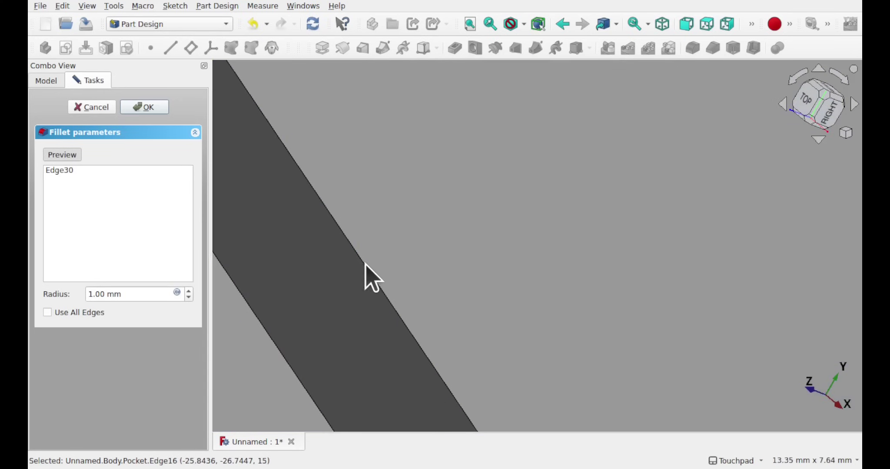
click(364, 264)
scroll(365, 264, down, 6)
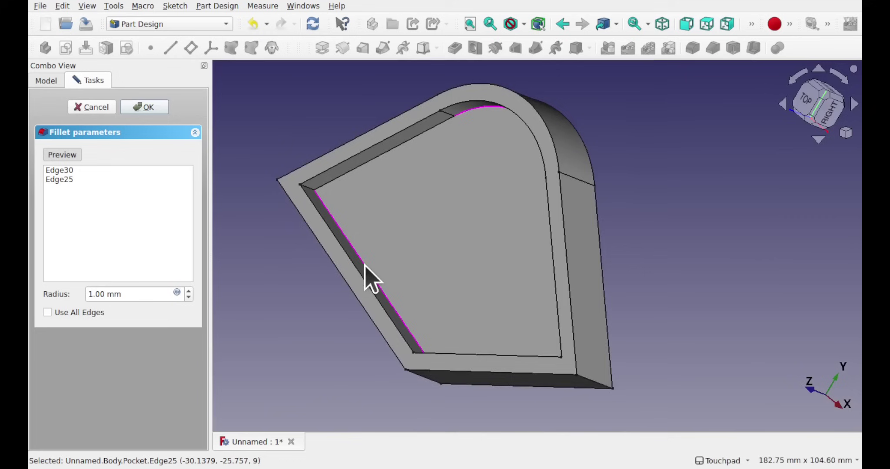
Step: Add the near right floor edge to the fillet, clearing stray floor and wall picks
middle_drag(365, 265, 539, 335)
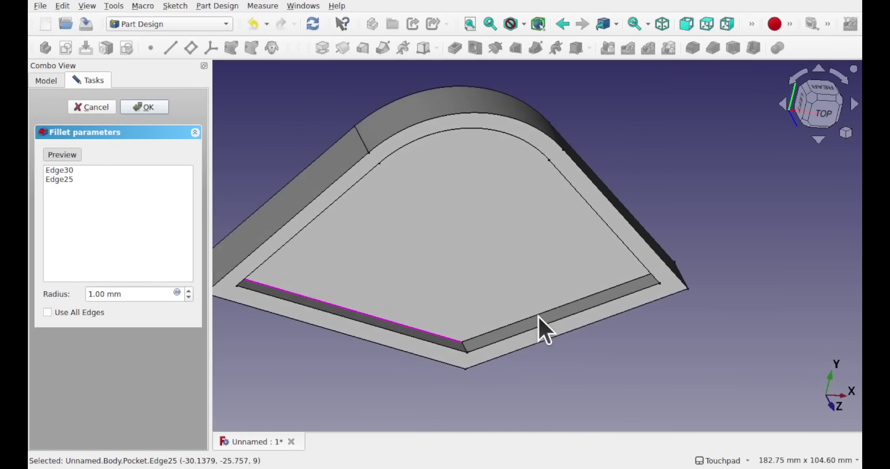
click(537, 314)
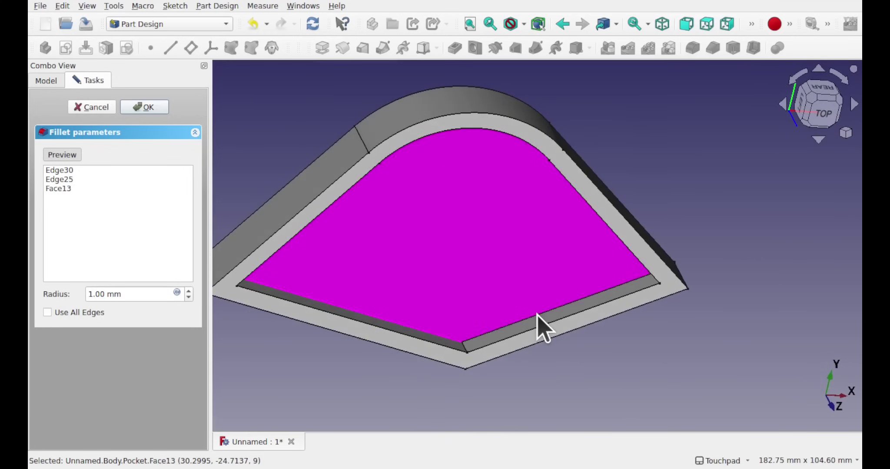
click(538, 315)
click(537, 315)
click(537, 315)
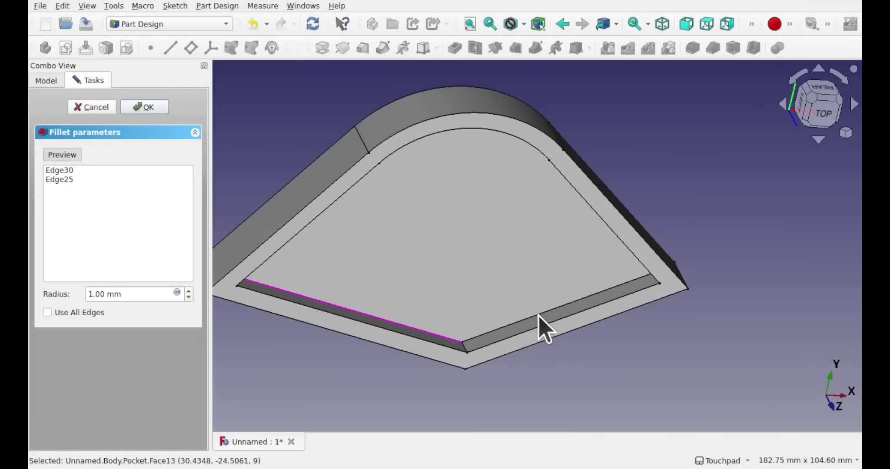
click(538, 315)
click(538, 315)
click(538, 315)
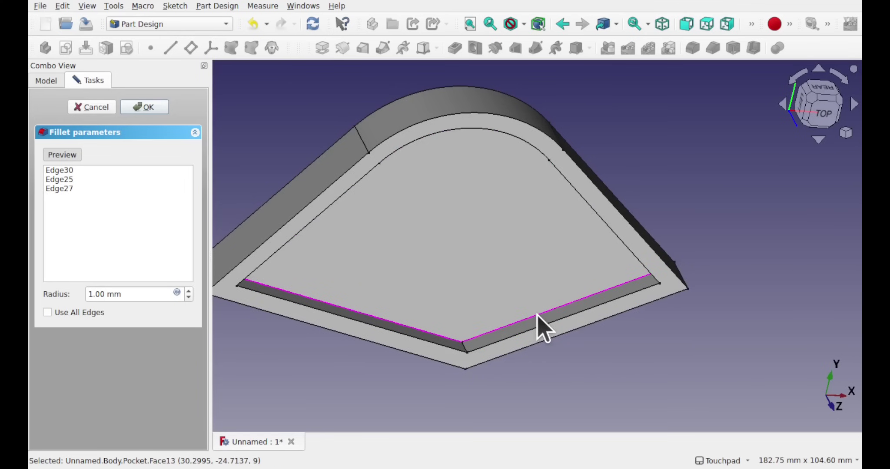
middle_drag(537, 315, 404, 244)
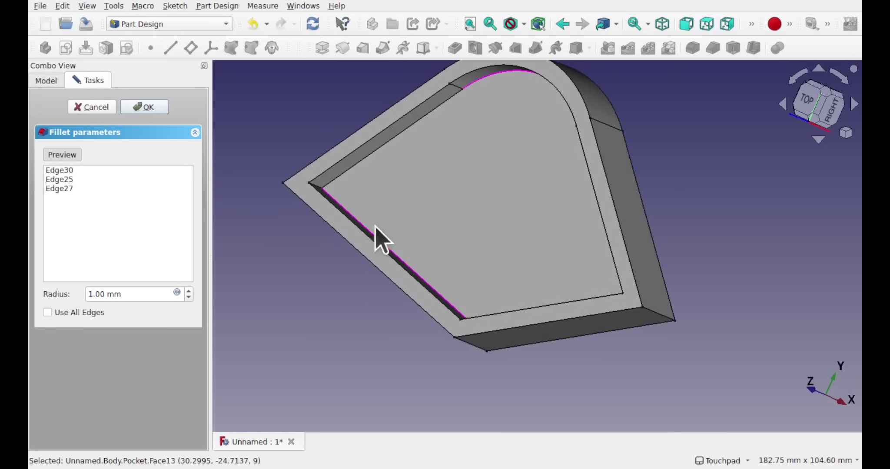
click(156, 109)
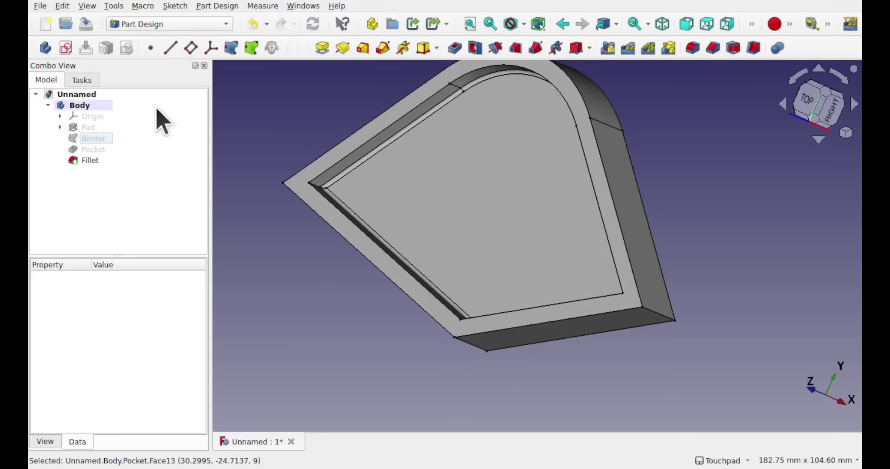
scroll(321, 200, up, 8)
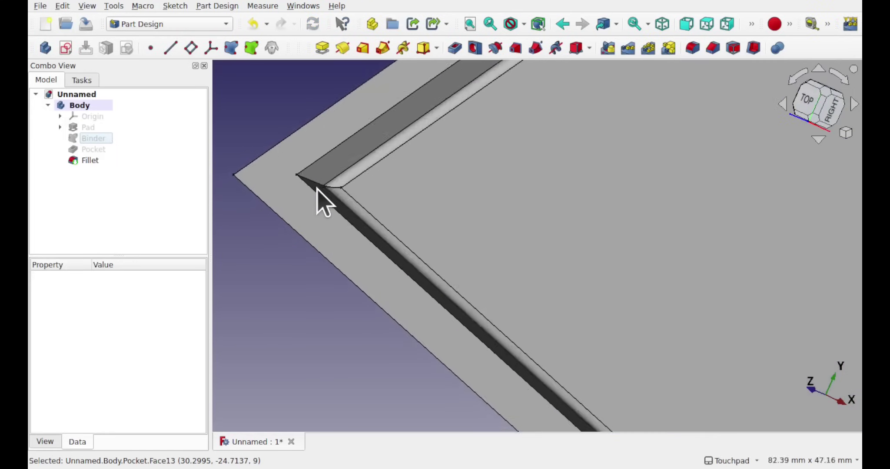
alt+drag(437, 154, 421, 175)
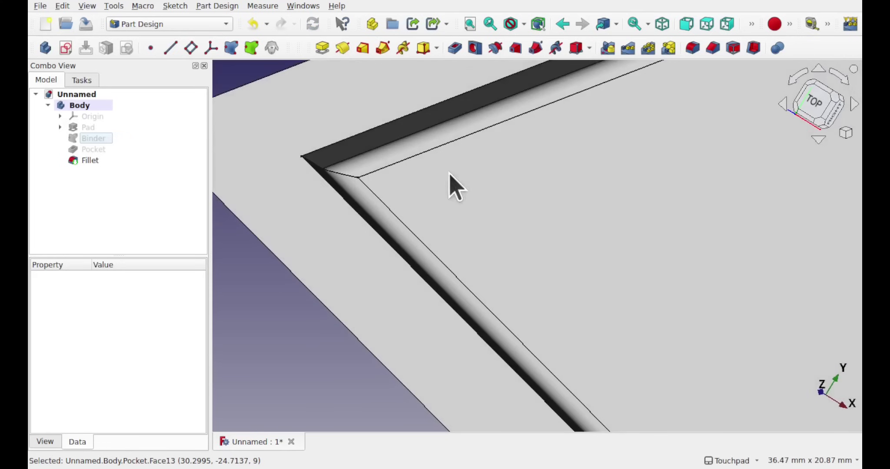
scroll(461, 208, down, 7)
alt+drag(636, 251, 512, 216)
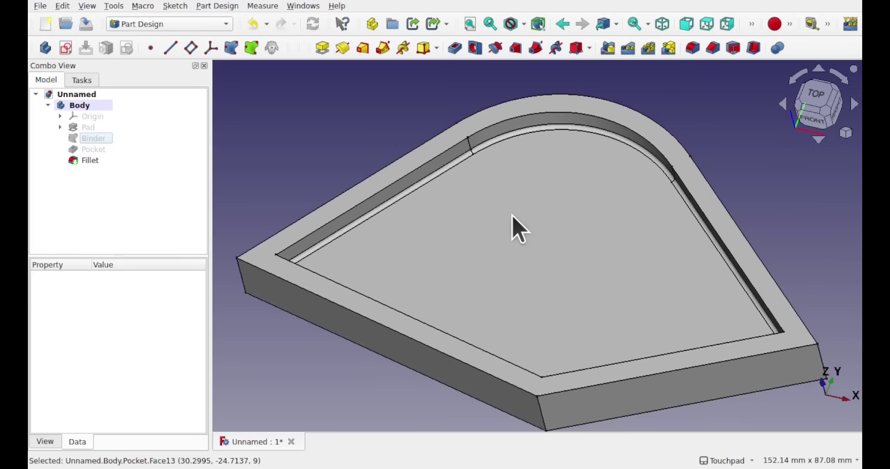
Step: Delete the Fillet feature from the Model tree and inspect the now-sharp pocket corner
click(90, 160)
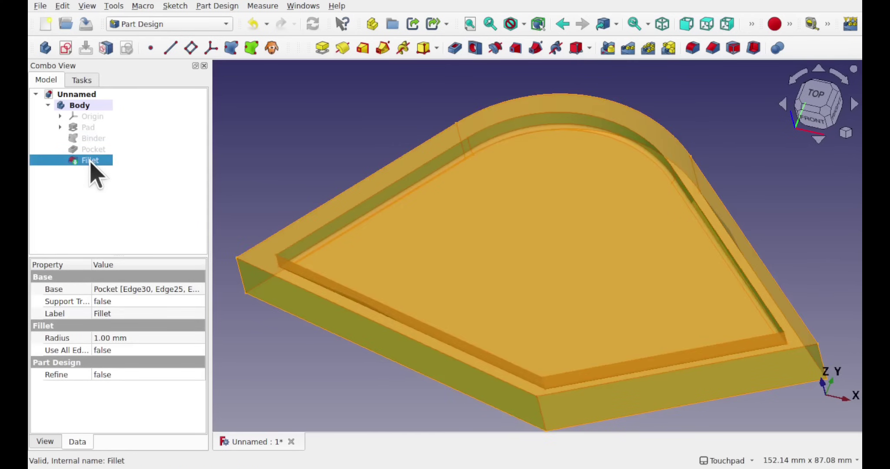
key(Delete)
alt+drag(486, 193, 442, 180)
alt+drag(521, 124, 642, 190)
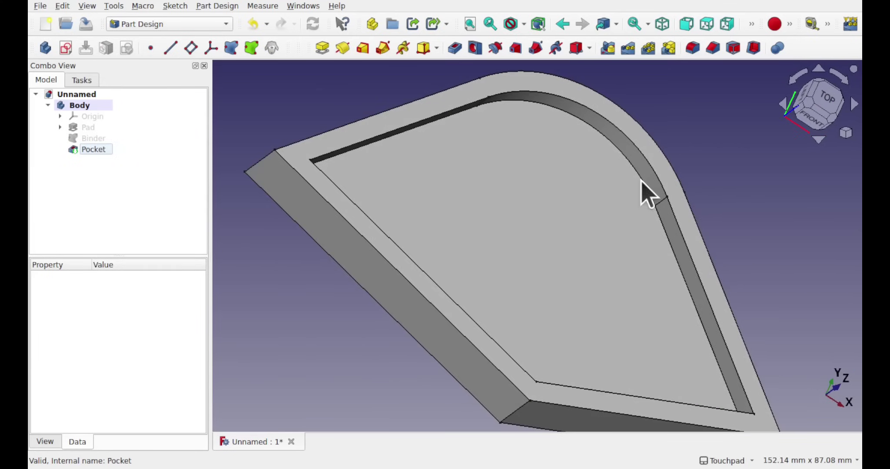
alt+drag(580, 149, 421, 224)
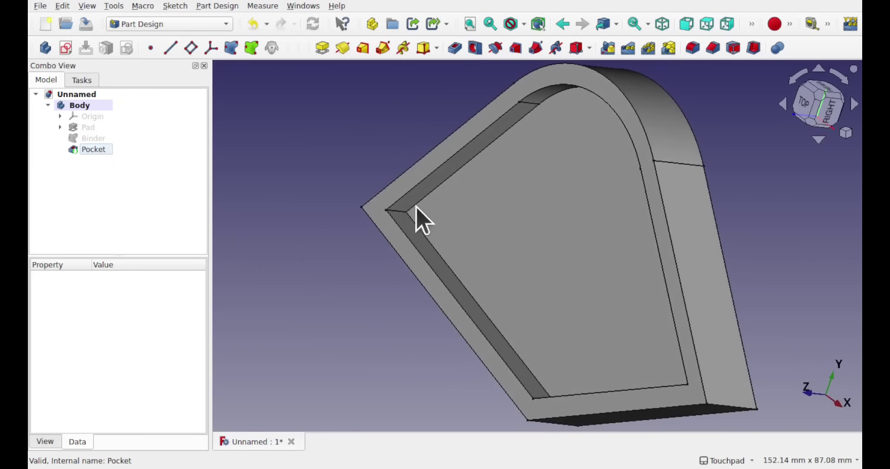
scroll(434, 229, up, 5)
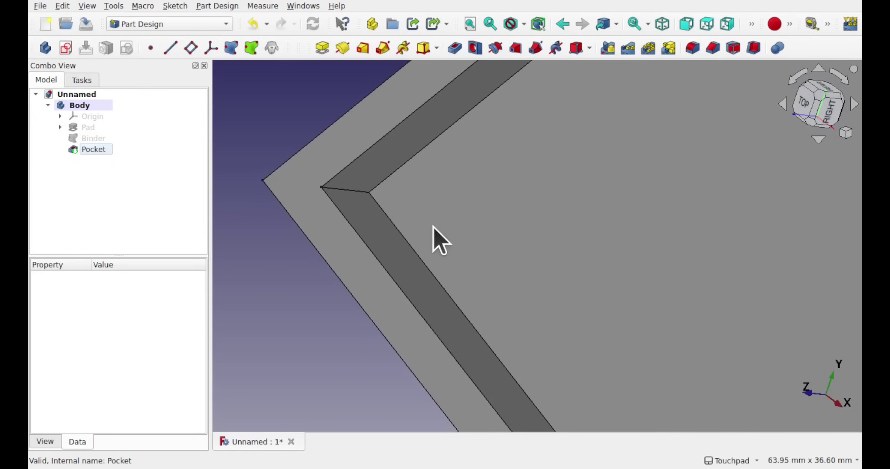
click(60, 127)
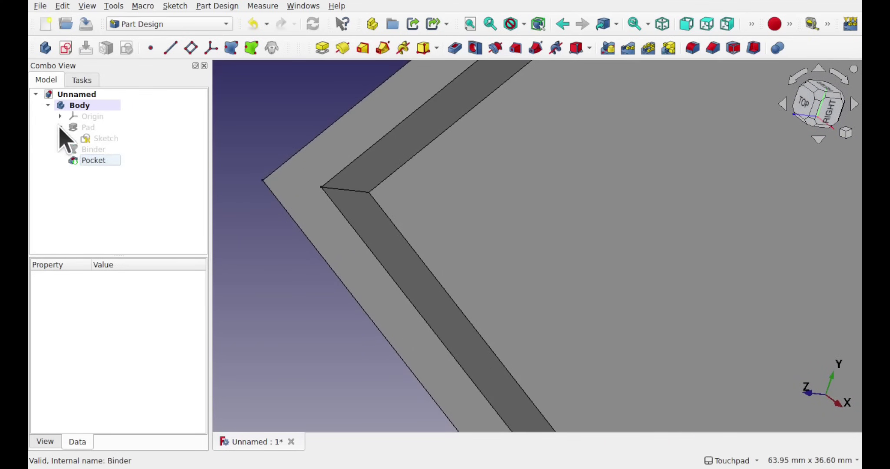
double_click(92, 137)
scroll(508, 199, down, 8)
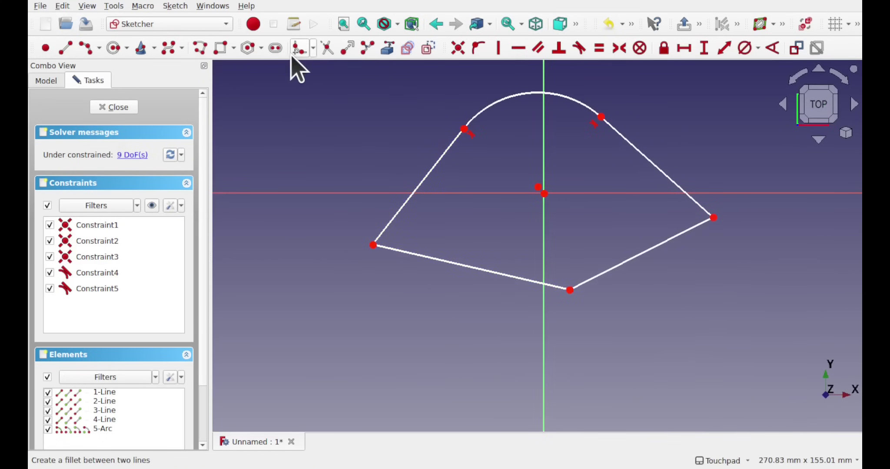
click(127, 107)
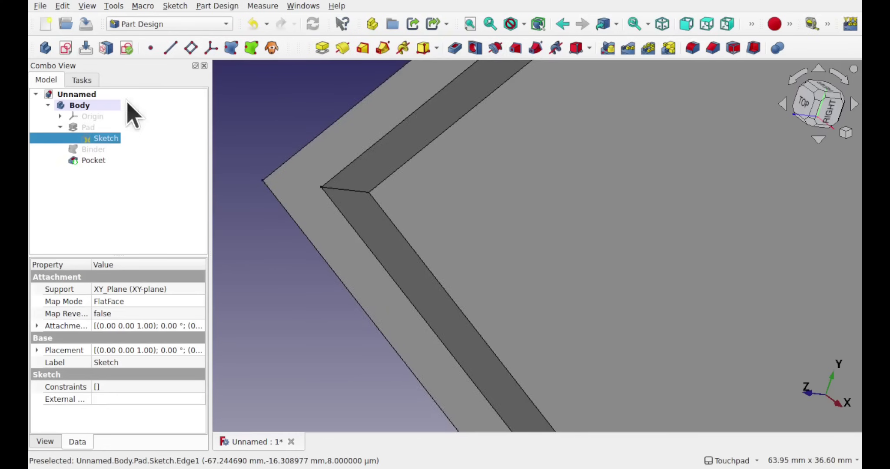
scroll(425, 210, down, 6)
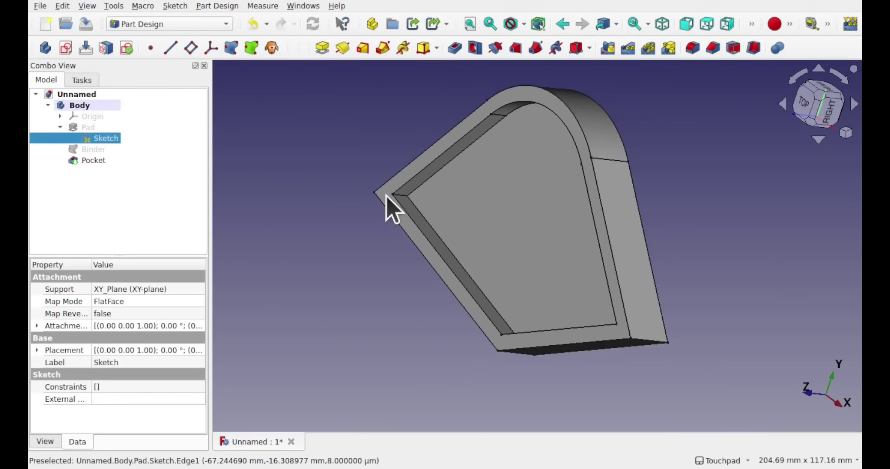
middle_drag(390, 207, 417, 210)
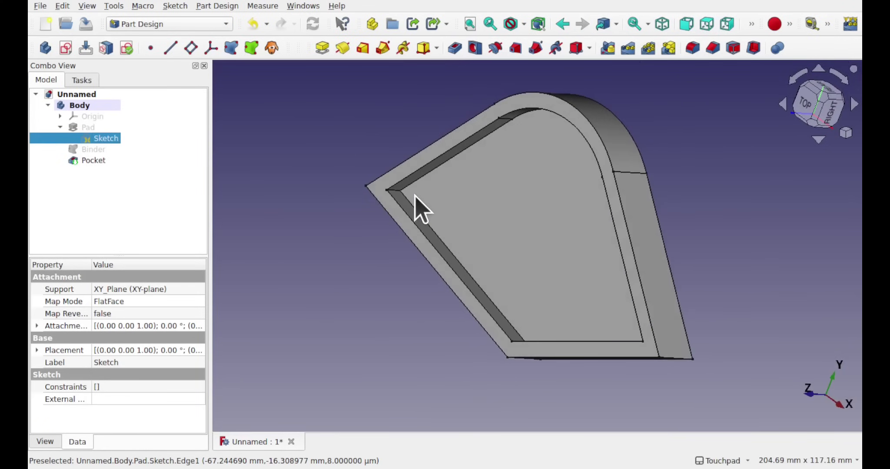
scroll(419, 208, up, 7)
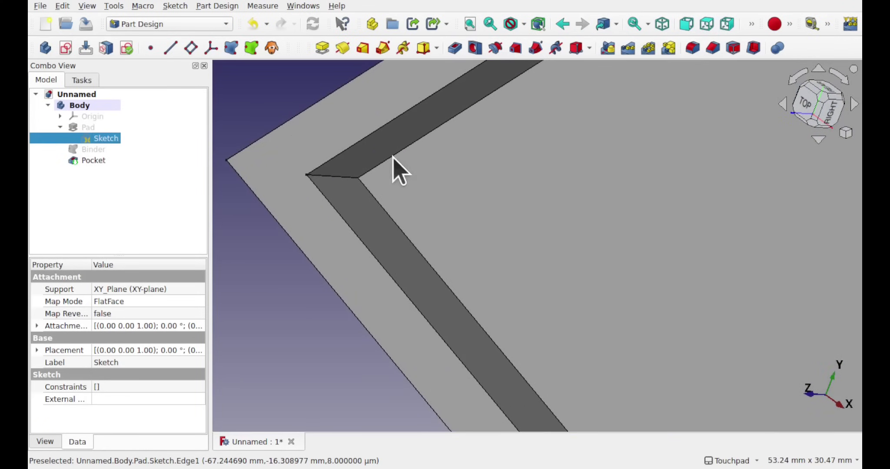
Step: Start a new fillet on the pocket's short inner corner edge, Edge22
click(337, 185)
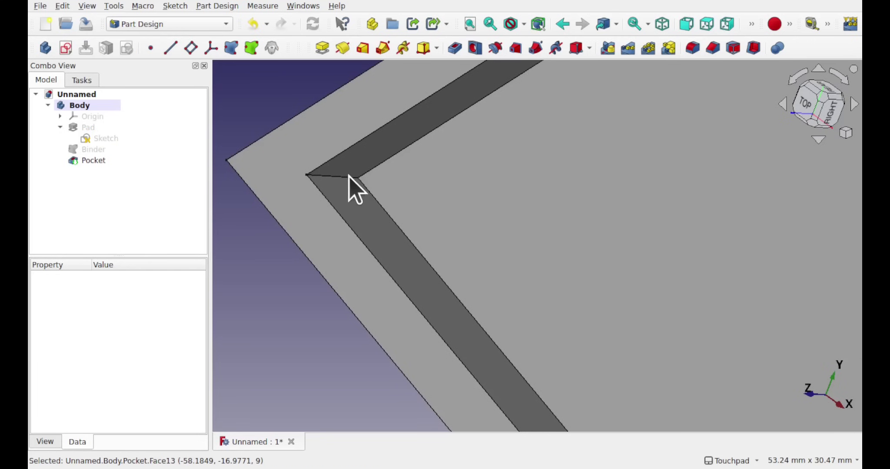
click(344, 177)
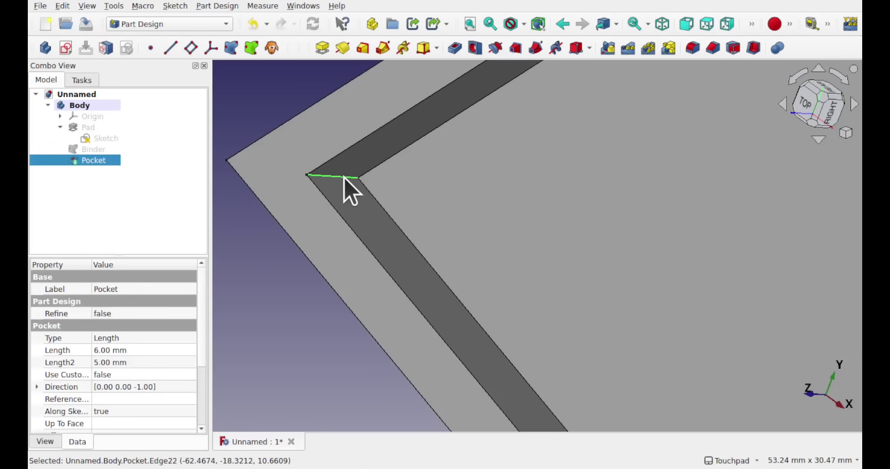
click(693, 48)
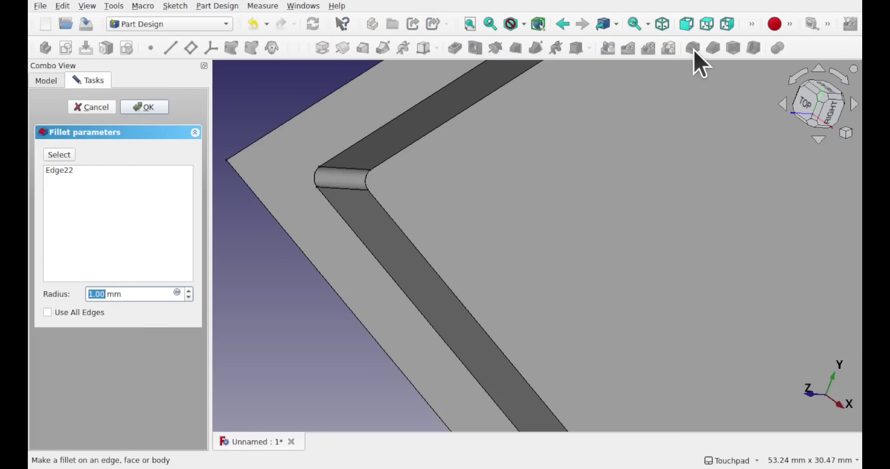
alt+drag(397, 173, 363, 163)
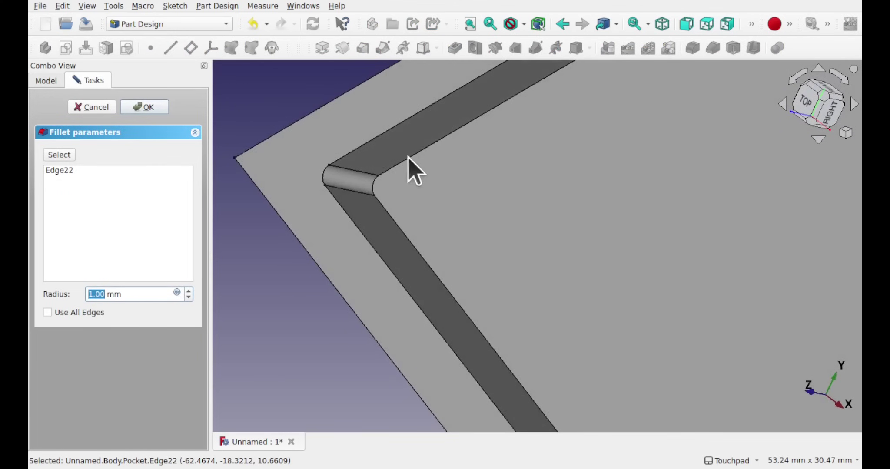
Step: Step the fillet radius up to 4 mm, then back down to 2 mm
click(190, 291)
click(189, 291)
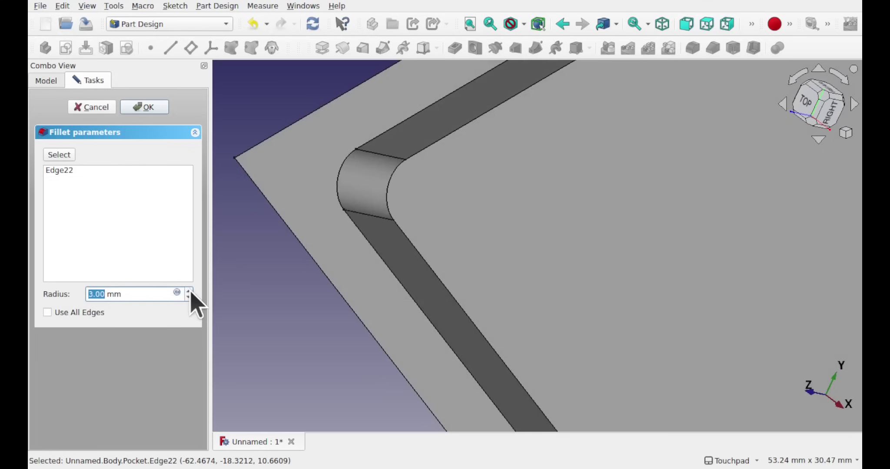
click(190, 291)
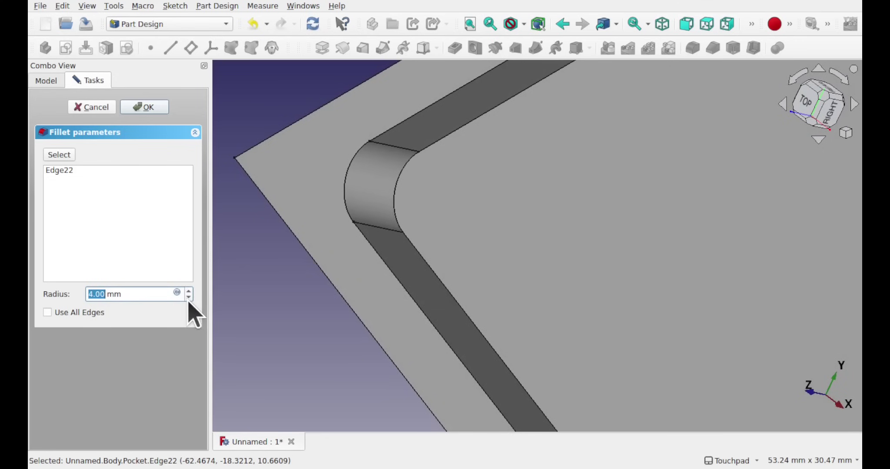
click(189, 298)
click(188, 298)
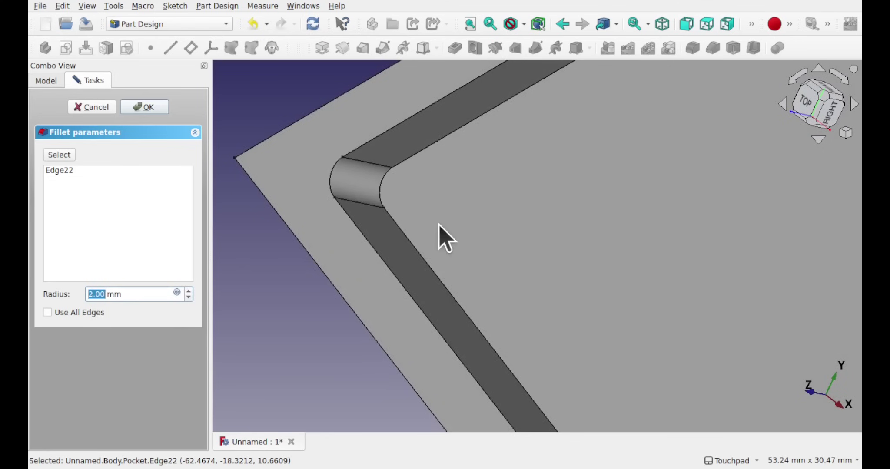
scroll(441, 235, down, 5)
middle_drag(460, 250, 514, 263)
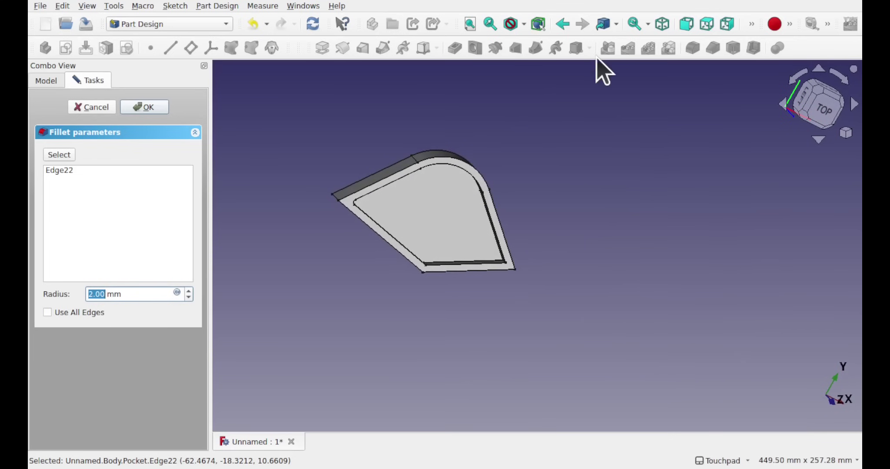
scroll(480, 263, up, 8)
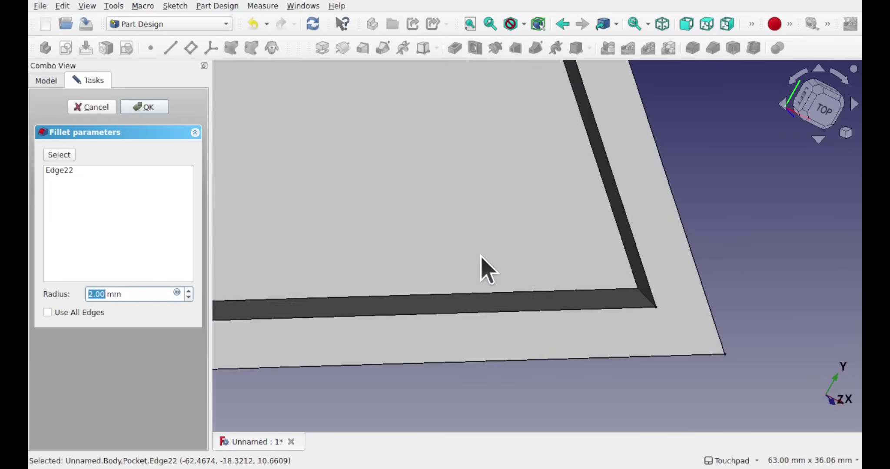
middle_drag(481, 257, 646, 298)
Step: Add pocket edges Edge26 and Edge24 to the 2 mm fillet alongside Edge22
click(286, 203)
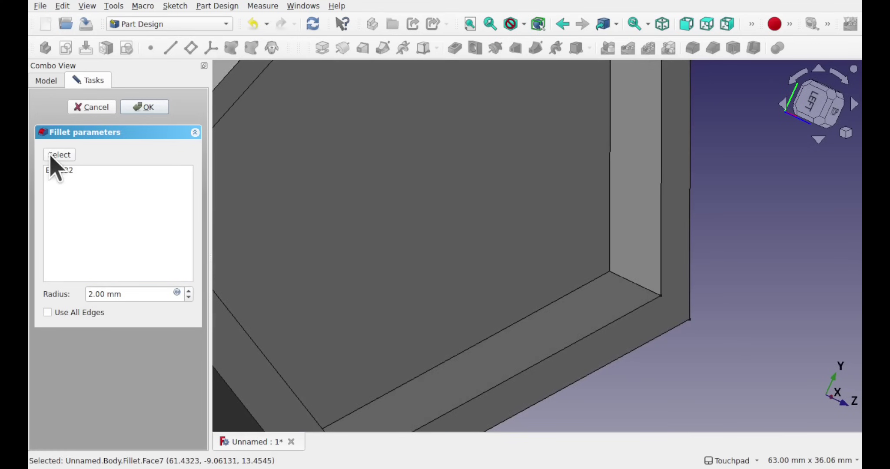
click(637, 286)
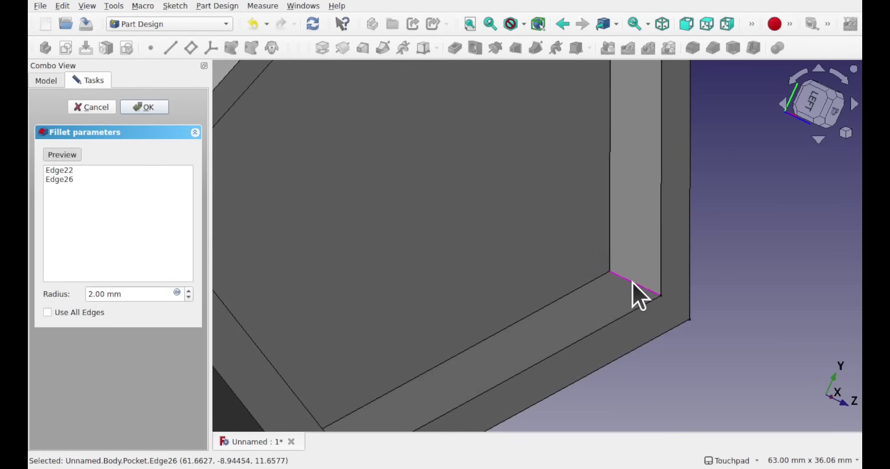
scroll(559, 296, down, 3)
middle_drag(558, 296, 480, 344)
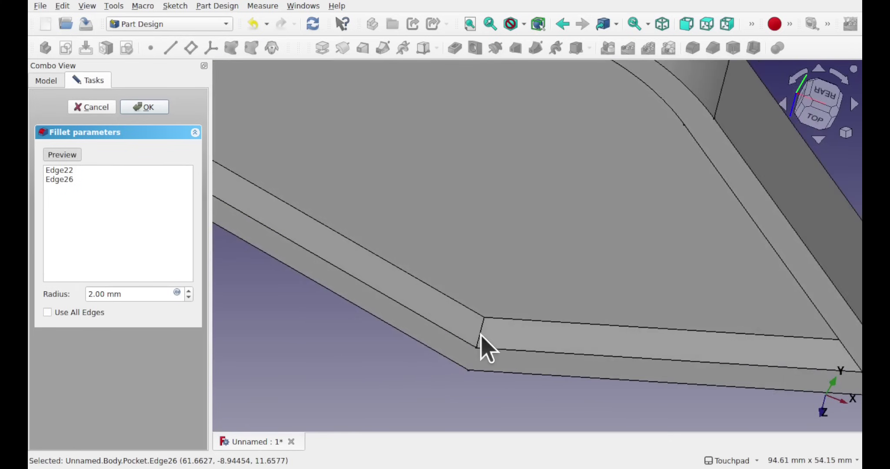
scroll(481, 341, up, 3)
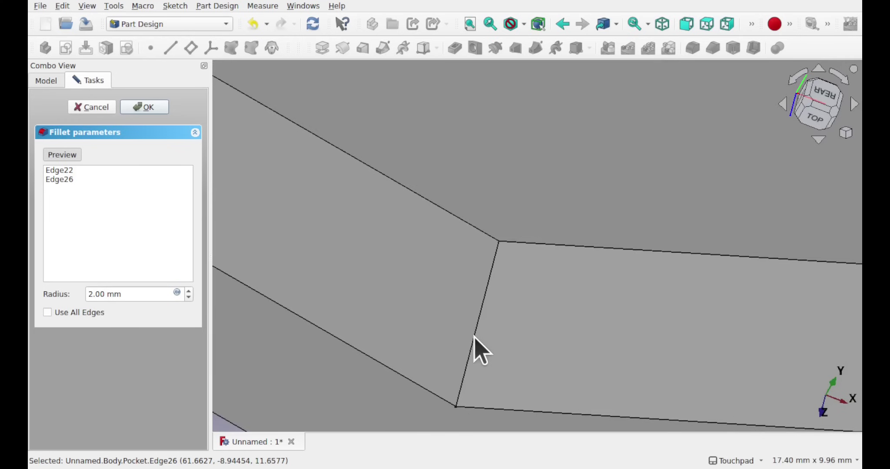
click(474, 338)
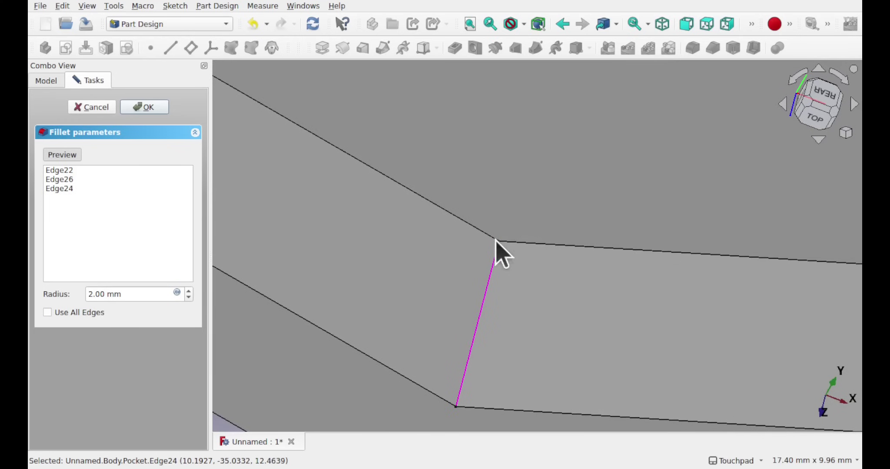
mouse_move(505, 252)
middle_down()
mouse_move(544, 193)
mouse_move(499, 244)
middle_up()
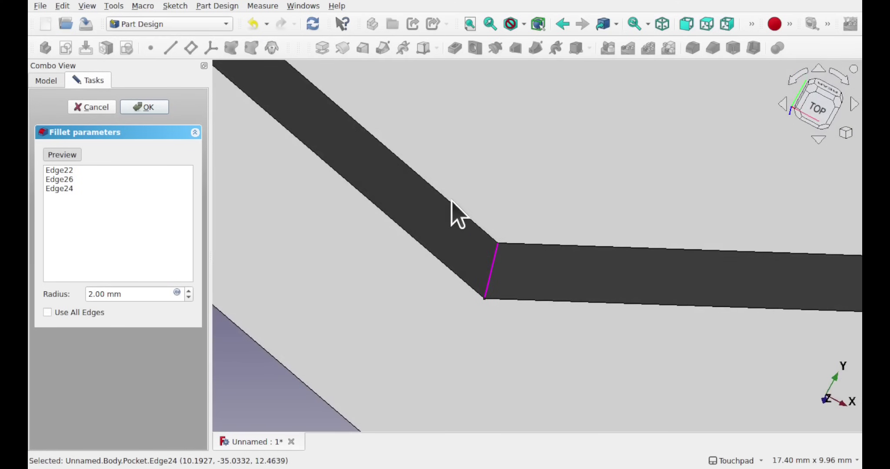
scroll(555, 241, down, 10)
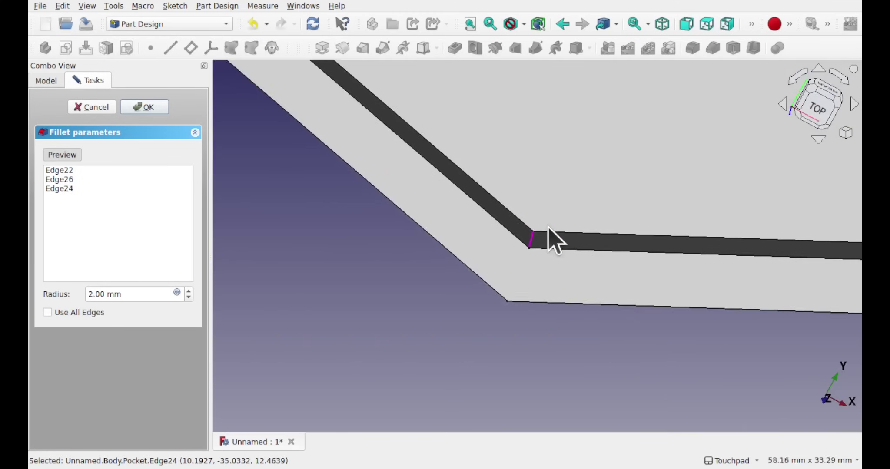
middle_drag(608, 276, 675, 169)
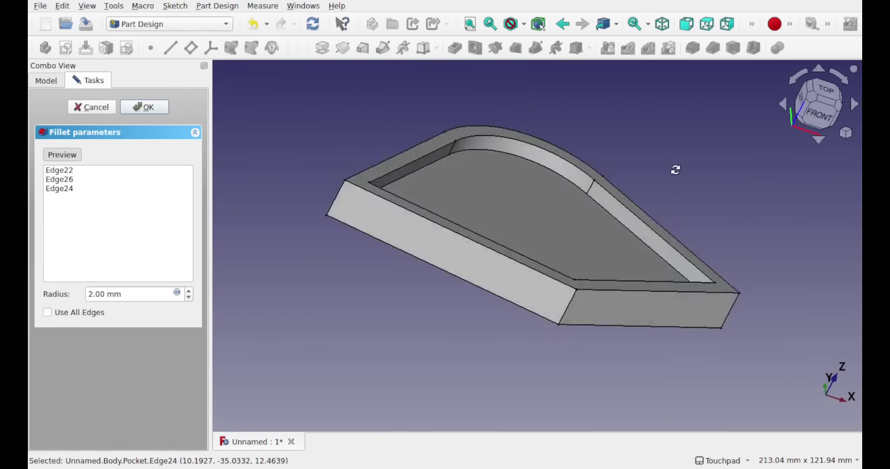
middle_drag(505, 170, 195, 159)
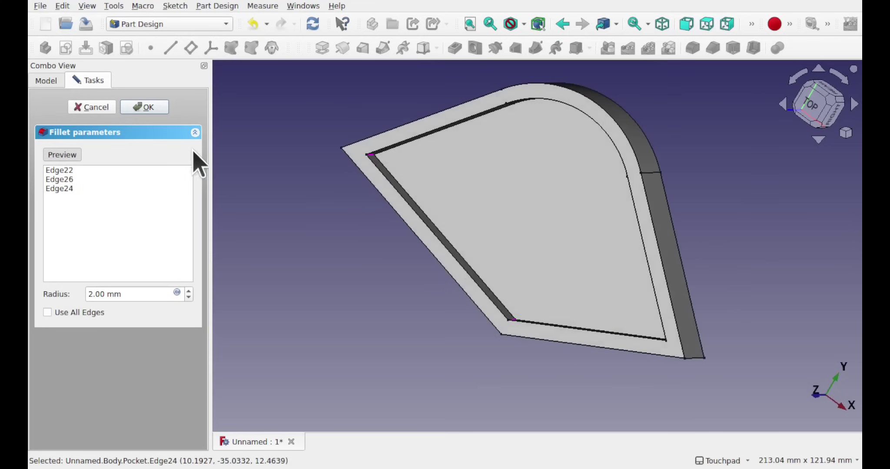
Step: Confirm the 2 mm fillet on Edge22, Edge26 and Edge24
click(151, 112)
scroll(477, 257, up, 1)
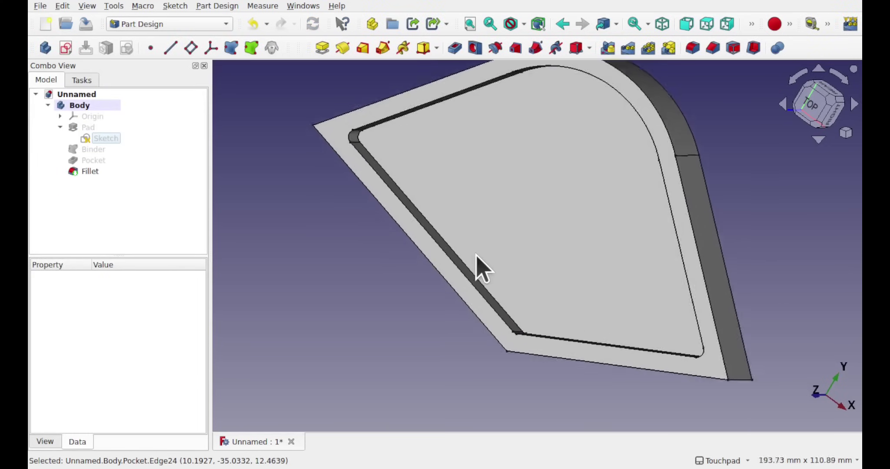
scroll(477, 256, up, 3)
middle_drag(477, 257, 540, 331)
scroll(535, 281, down, 2)
middle_drag(691, 365, 421, 354)
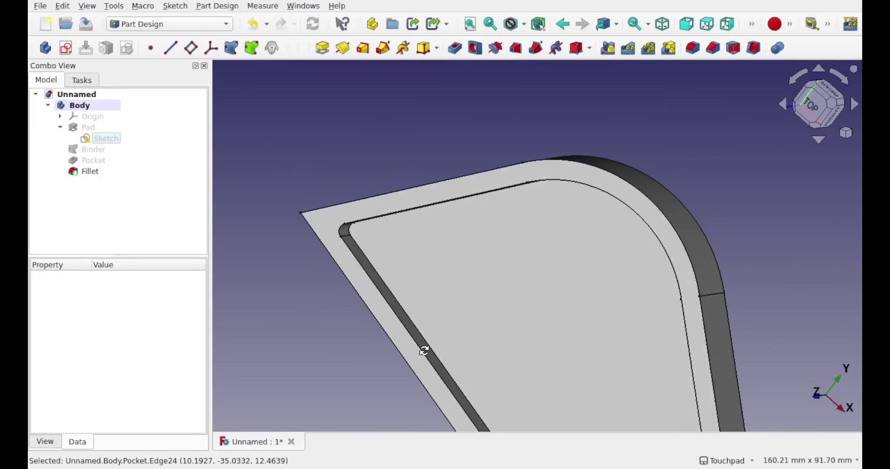
Step: Edit the Fillet feature to a 4 mm radius and confirm it
click(89, 172)
double_click(83, 174)
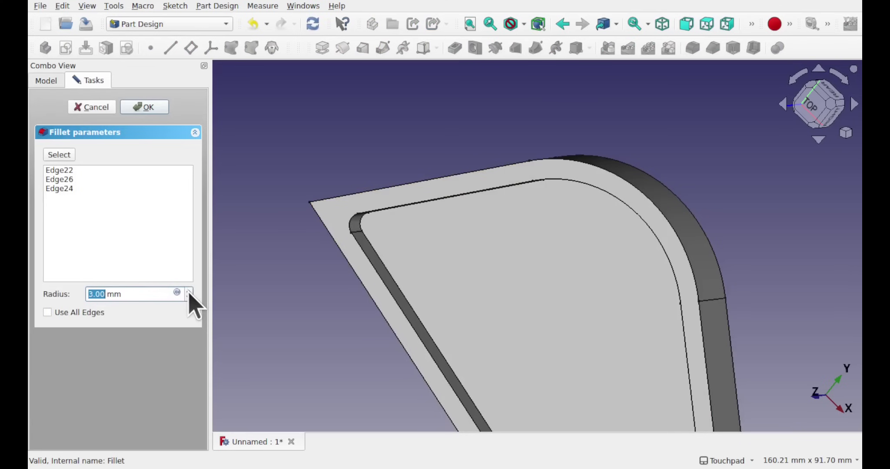
click(133, 109)
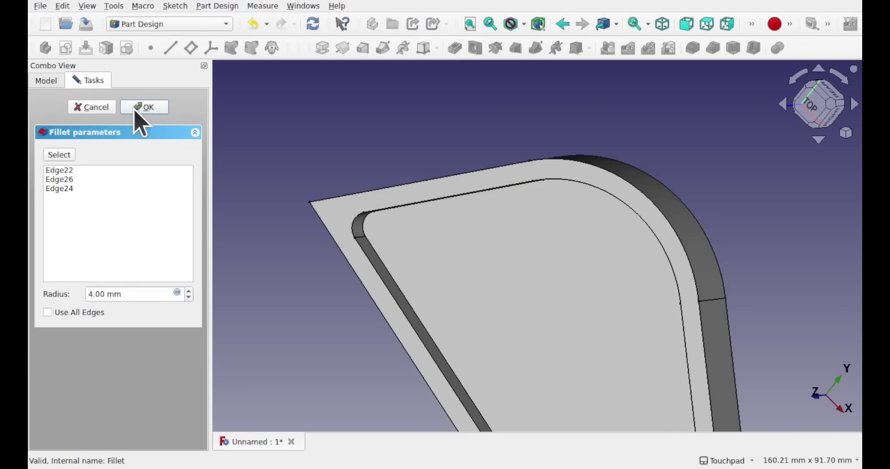
alt+drag(561, 262, 539, 205)
click(537, 202)
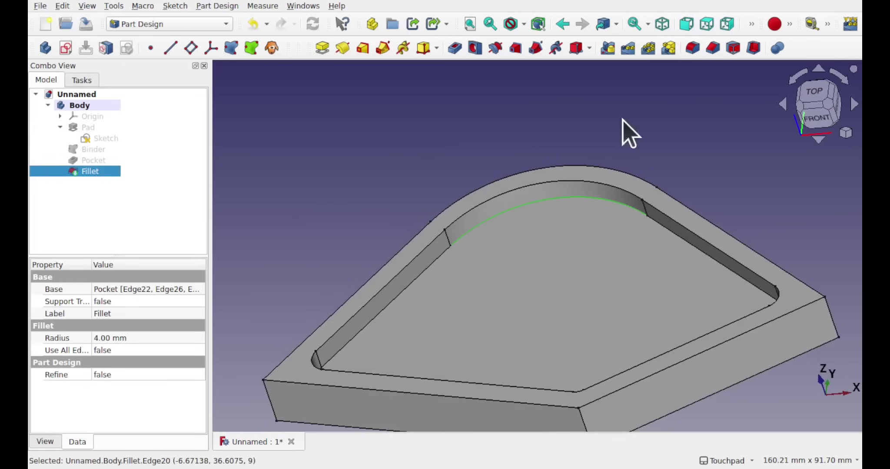
Step: Create Fillet001 rounding the pocket's curved edges Edge20 and Edge3 at 1 mm radius
click(694, 48)
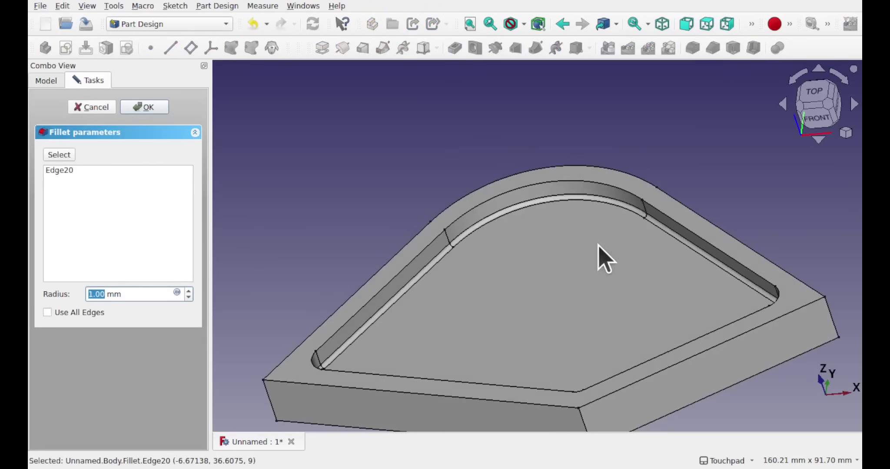
alt+drag(599, 246, 493, 313)
scroll(487, 342, up, 5)
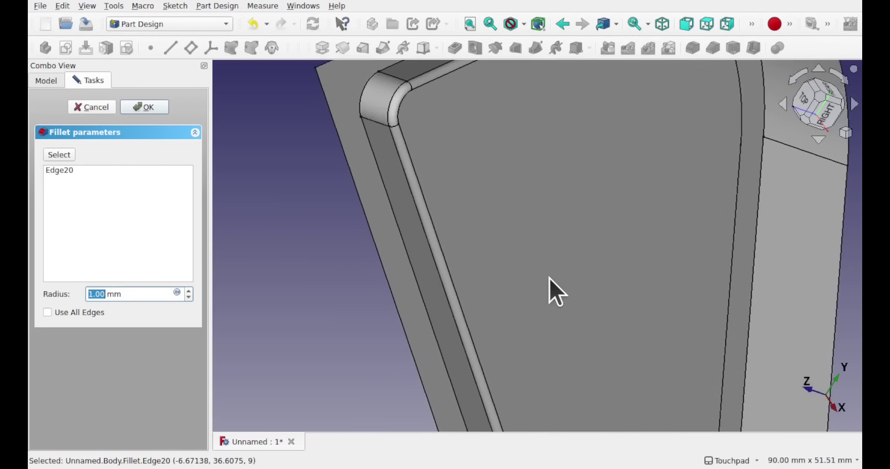
scroll(478, 232, down, 4)
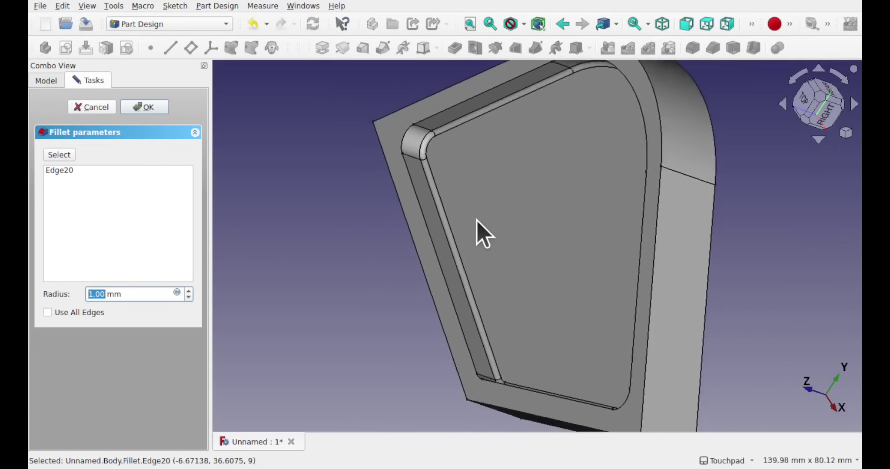
key(0)
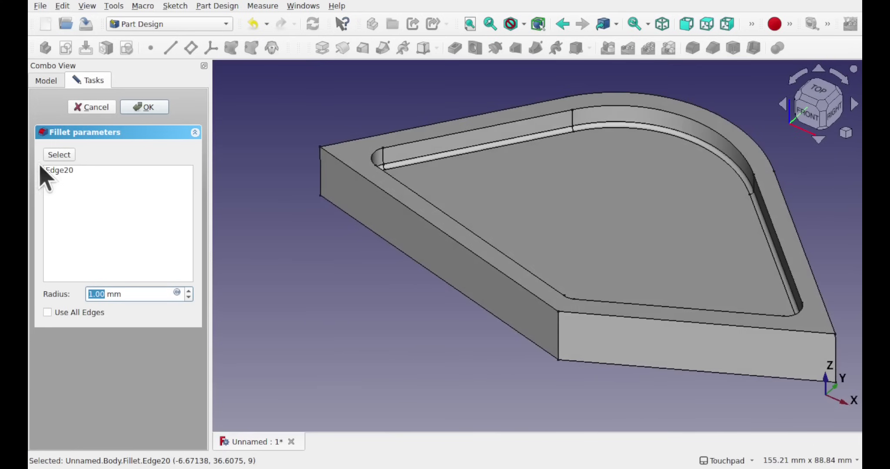
click(59, 157)
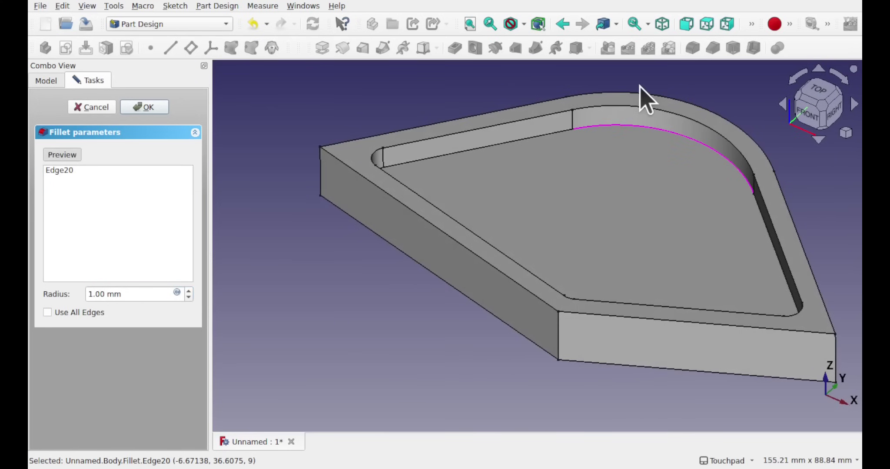
click(681, 115)
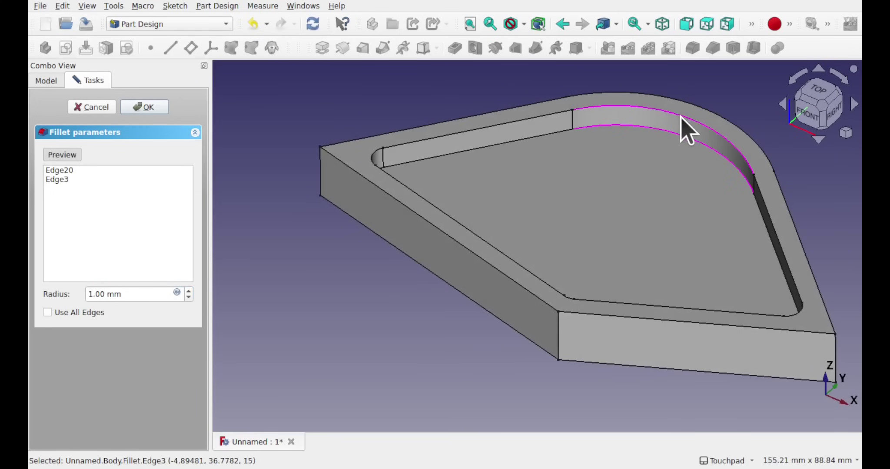
click(144, 108)
alt+drag(570, 174, 531, 195)
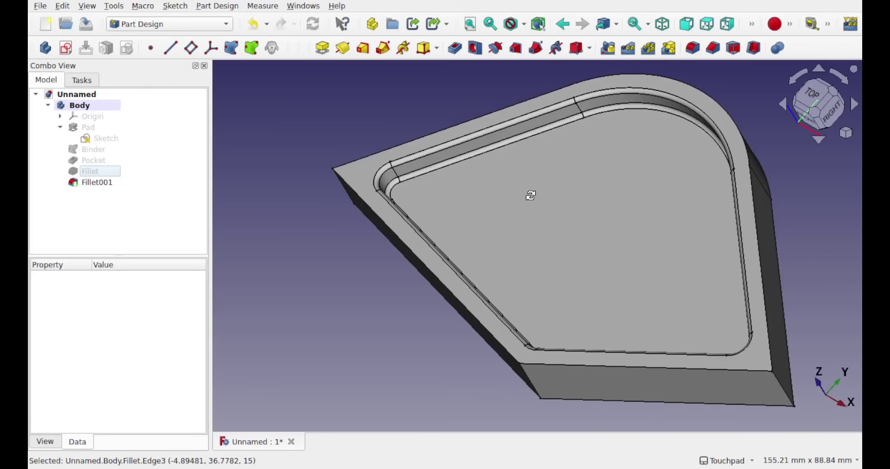
Step: Change the first Fillet feature's Radius property to 8 mm
click(92, 172)
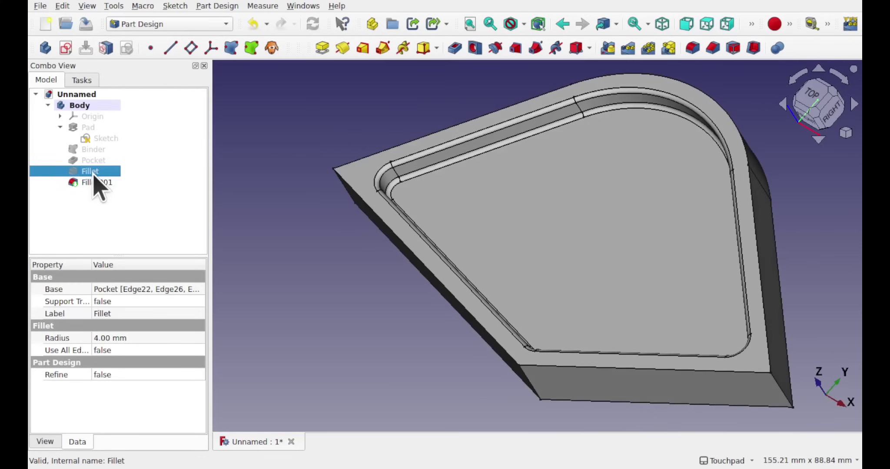
click(128, 339)
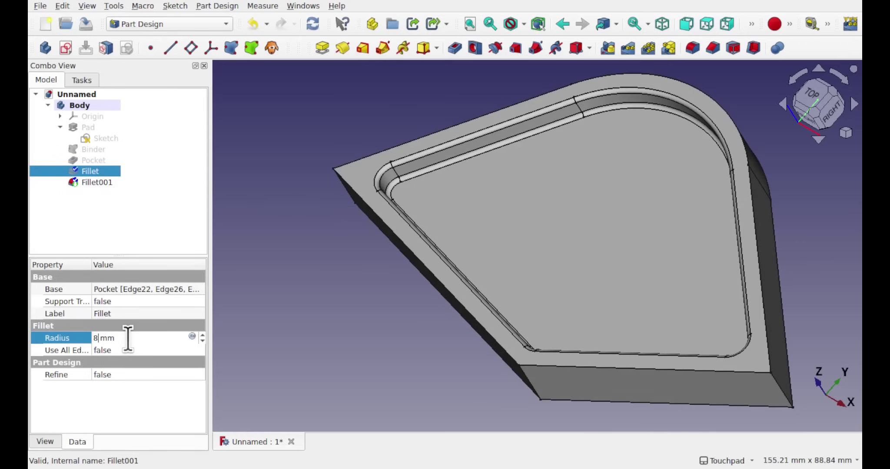
text(8)
key(Return)
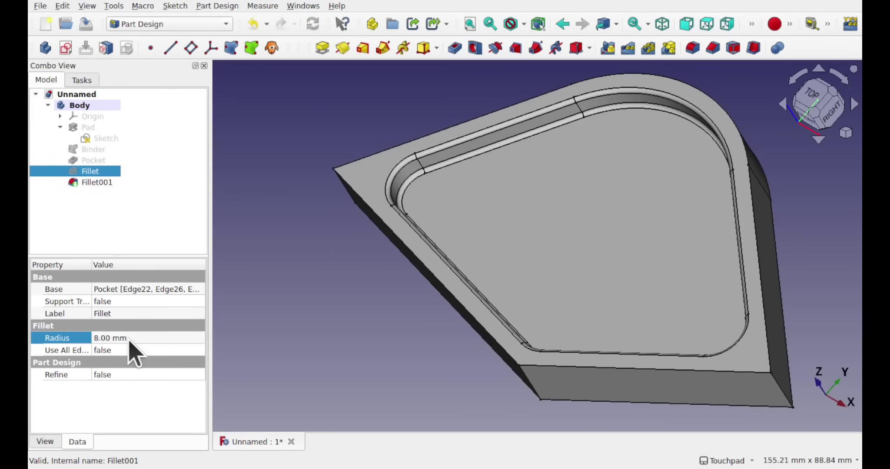
alt+drag(533, 302, 396, 229)
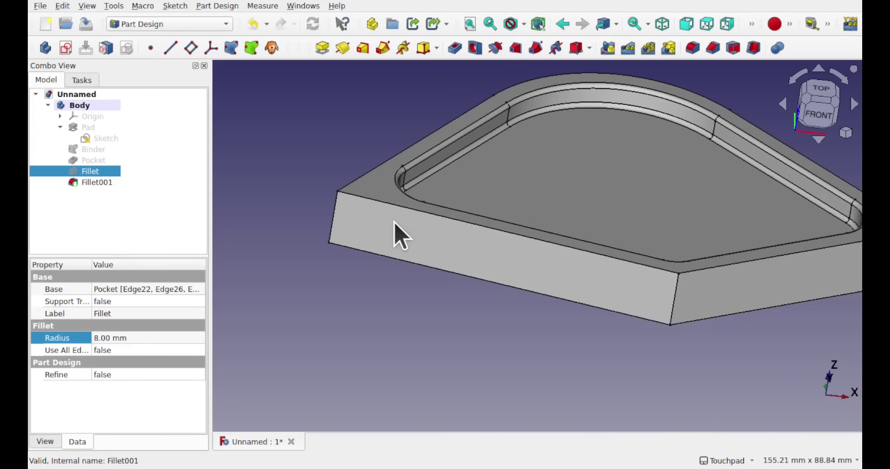
Step: Fillet the tray's curved top rim edge, Edge10, at 1 mm radius
key(v)
key(f)
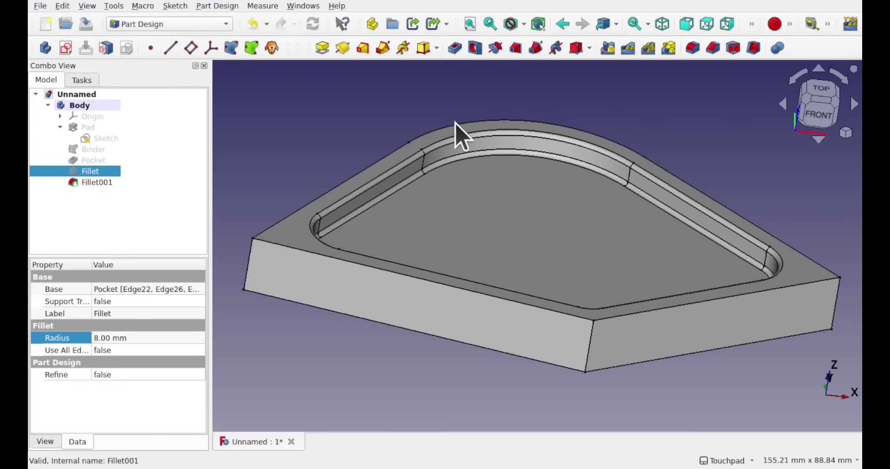
click(455, 123)
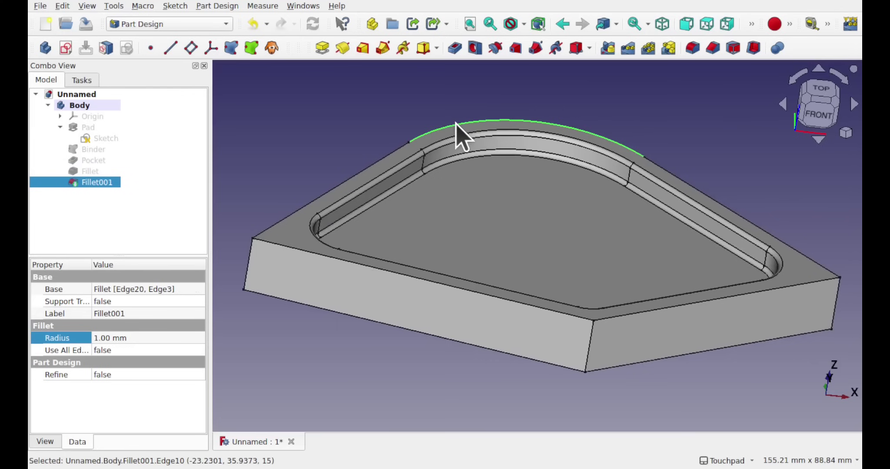
click(692, 49)
alt+drag(487, 168, 573, 209)
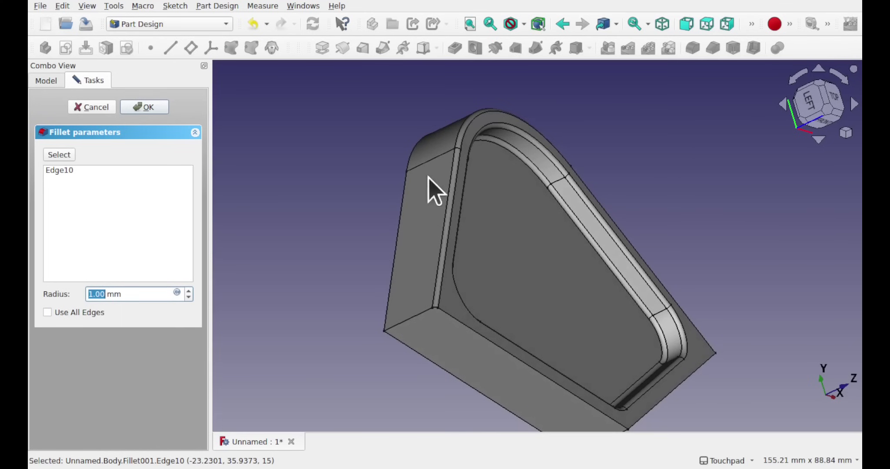
scroll(450, 332, up, 5)
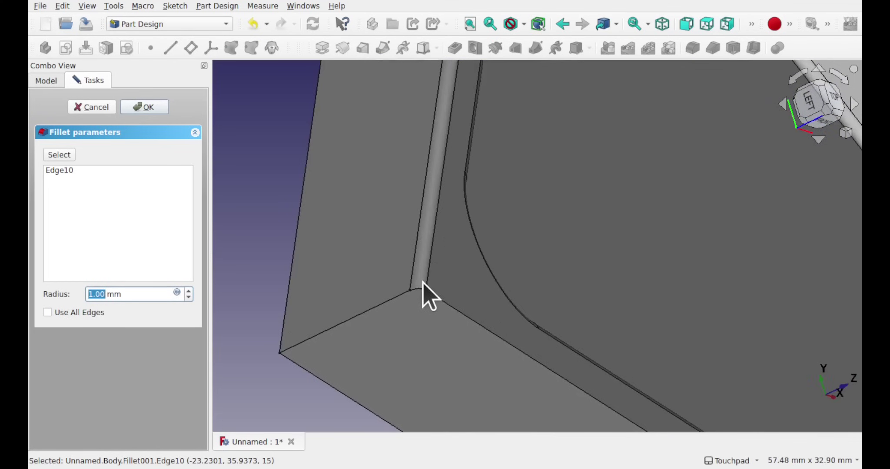
scroll(461, 341, down, 1)
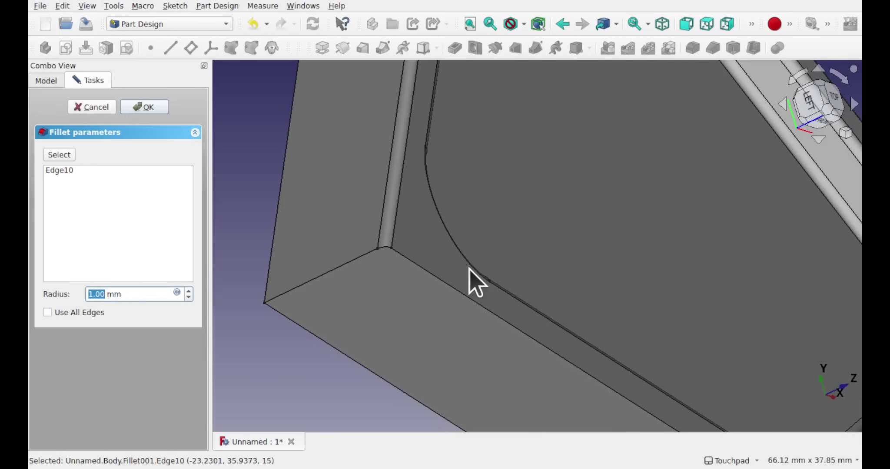
scroll(469, 268, down, 5)
click(143, 112)
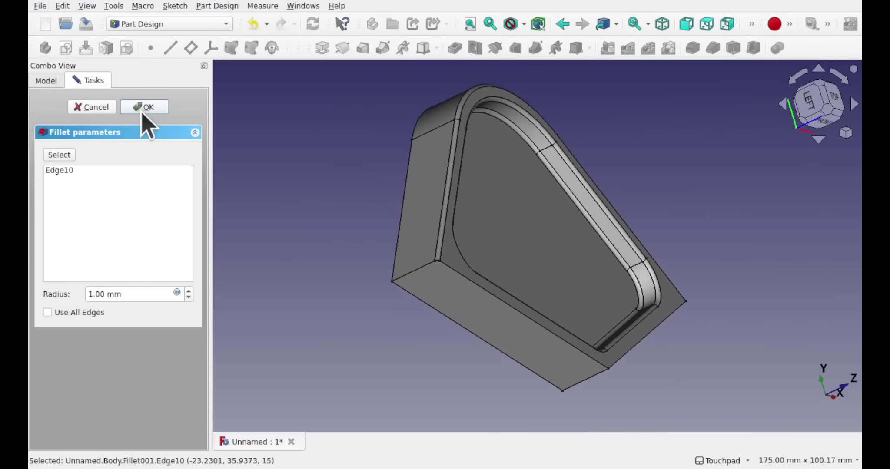
click(502, 301)
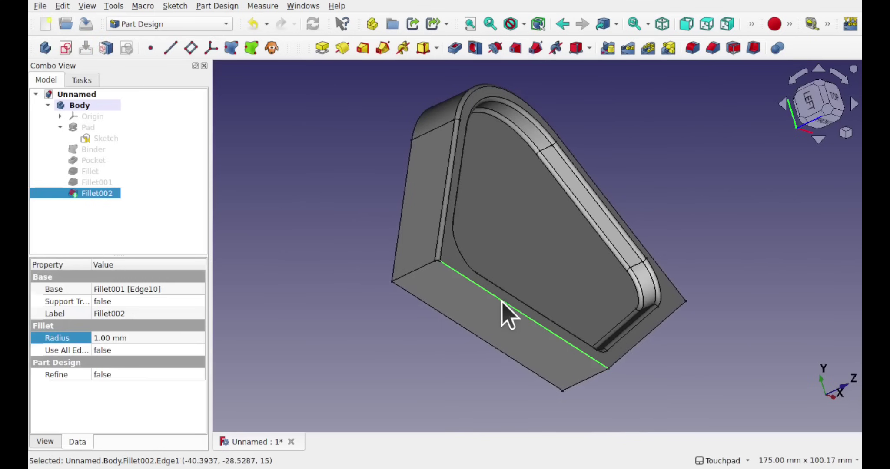
click(693, 48)
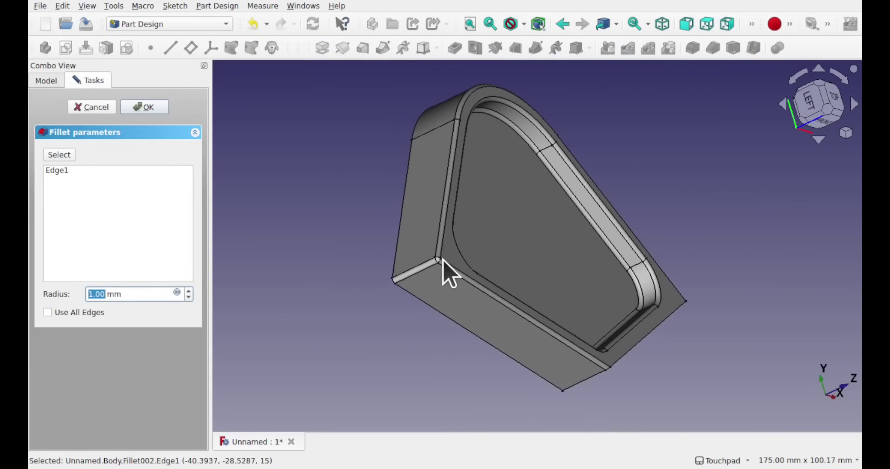
scroll(447, 272, up, 5)
scroll(445, 273, up, 3)
alt+drag(445, 272, 421, 328)
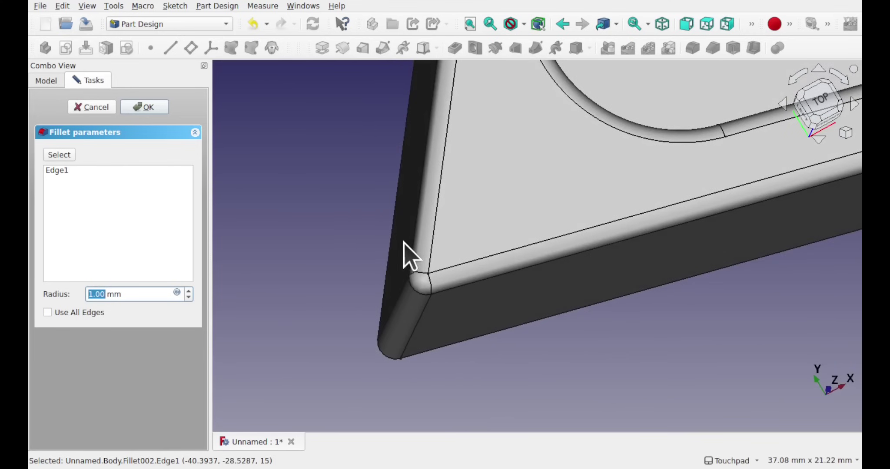
scroll(458, 263, down, 5)
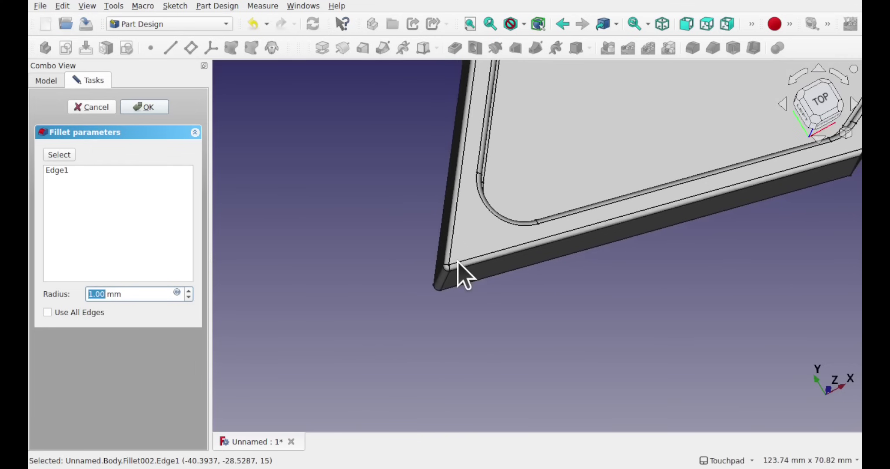
click(89, 108)
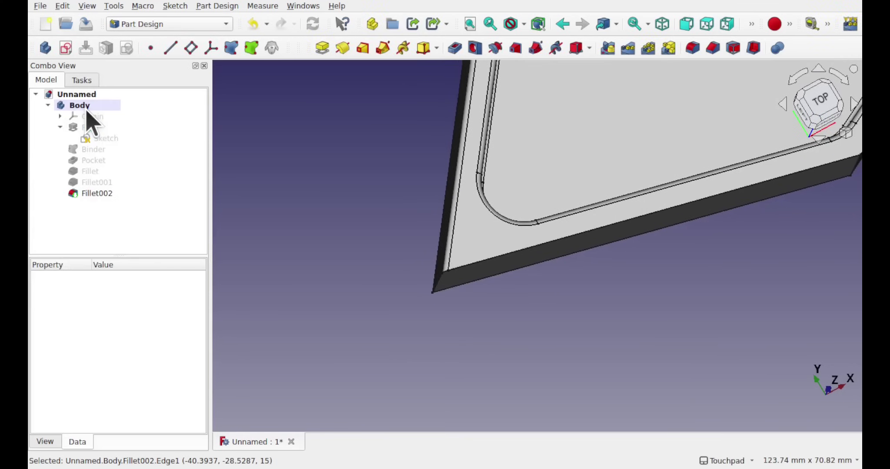
Step: Delete the Fillet002 rim fillet from the body
click(94, 194)
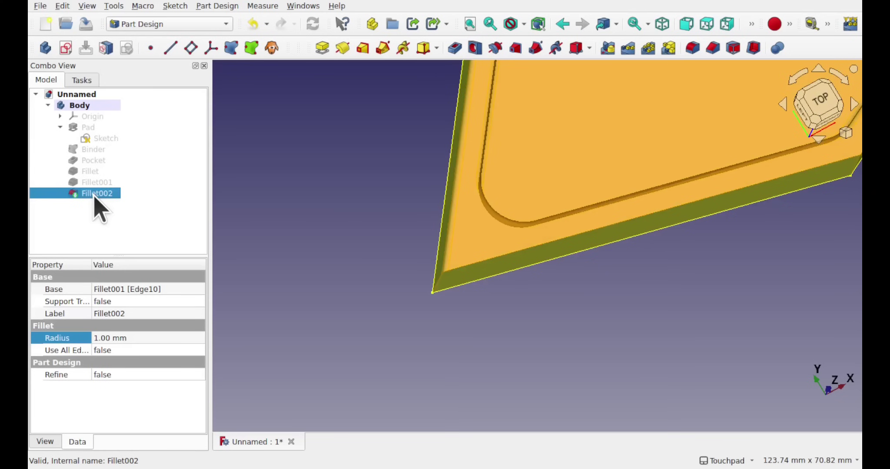
key(Delete)
middle_drag(483, 290, 367, 298)
Step: Fillet the three outer vertical corner edges Edge31, Edge35 and Edge37 at 2 mm radius
click(439, 252)
click(485, 309)
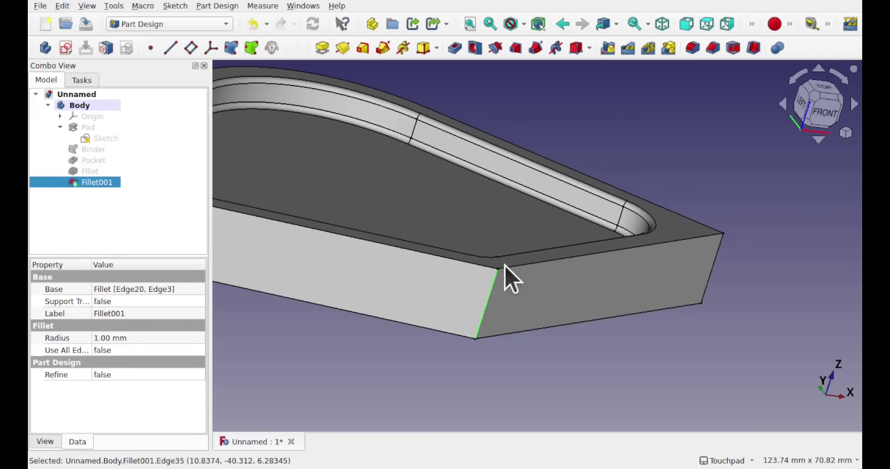
ctrl+click(712, 270)
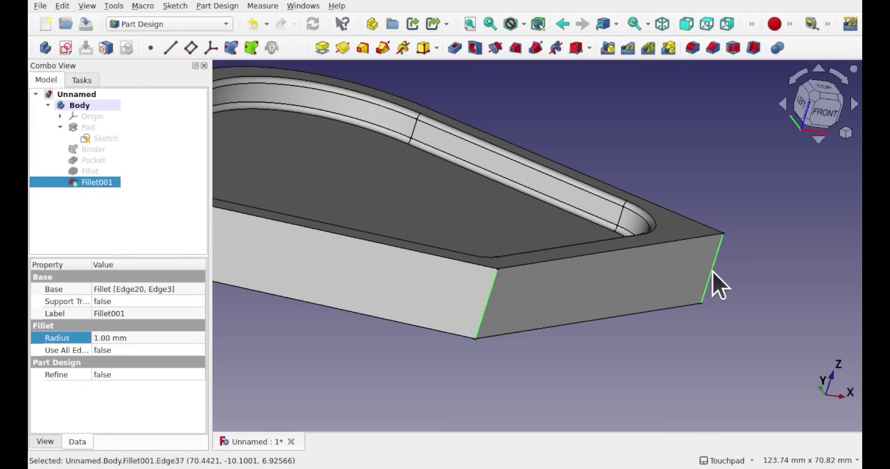
click(692, 48)
middle_drag(725, 168, 654, 269)
scroll(669, 208, down, 4)
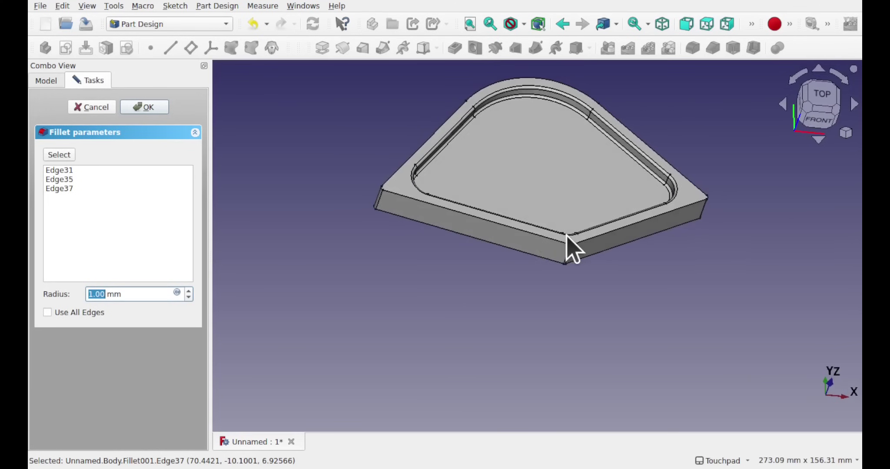
scroll(573, 250, up, 4)
scroll(454, 226, down, 3)
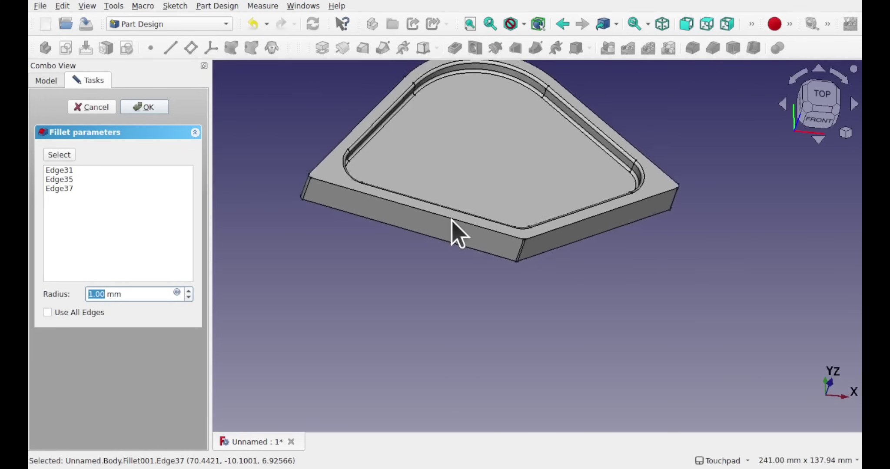
scroll(452, 221, up, 2)
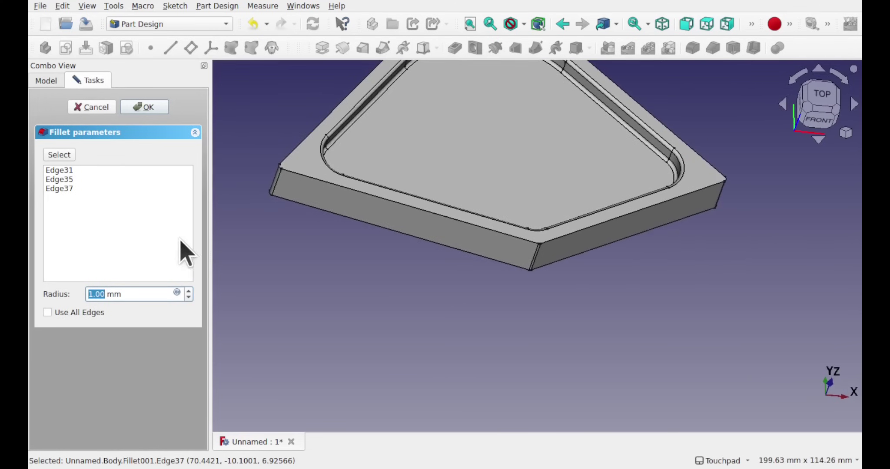
click(189, 291)
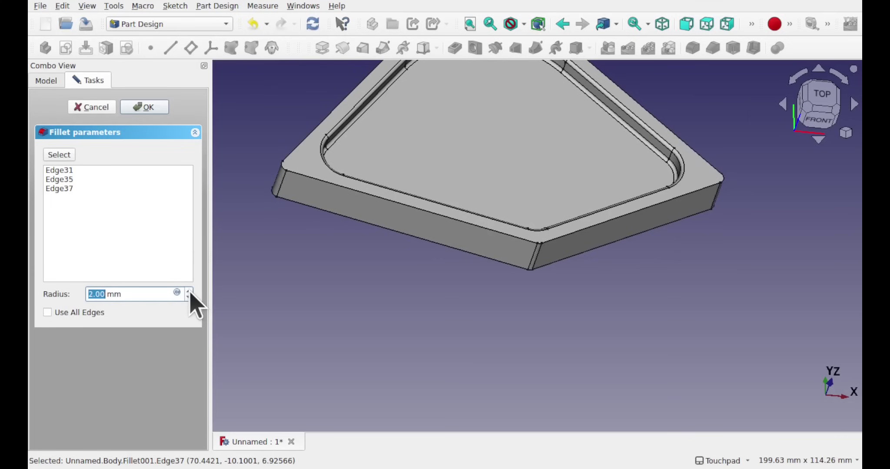
click(144, 110)
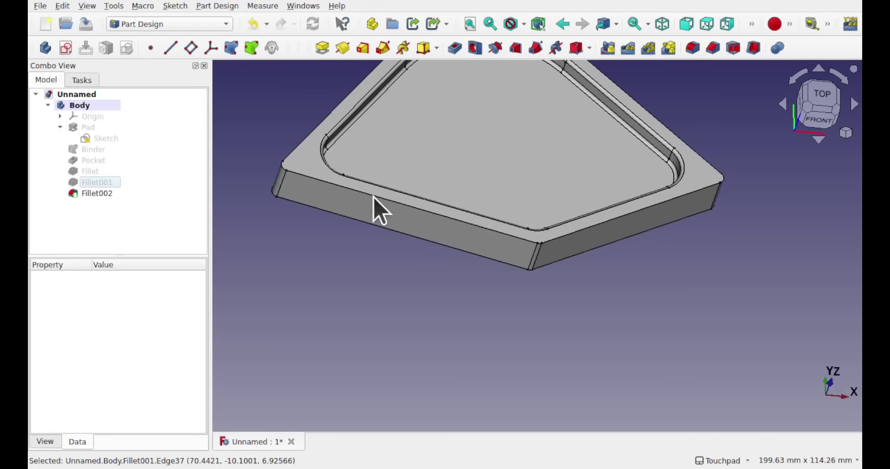
Step: Preview a 1 mm fillet on the tray's front top outer edge and inspect it
click(374, 197)
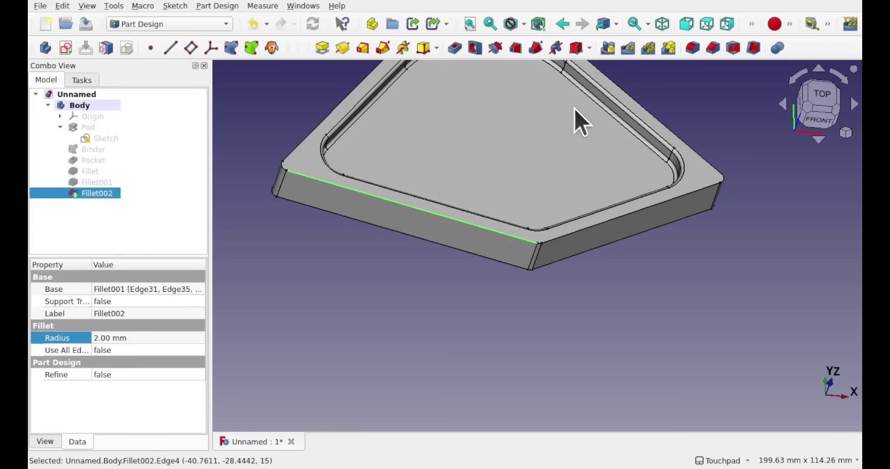
click(692, 49)
alt+drag(635, 183, 736, 179)
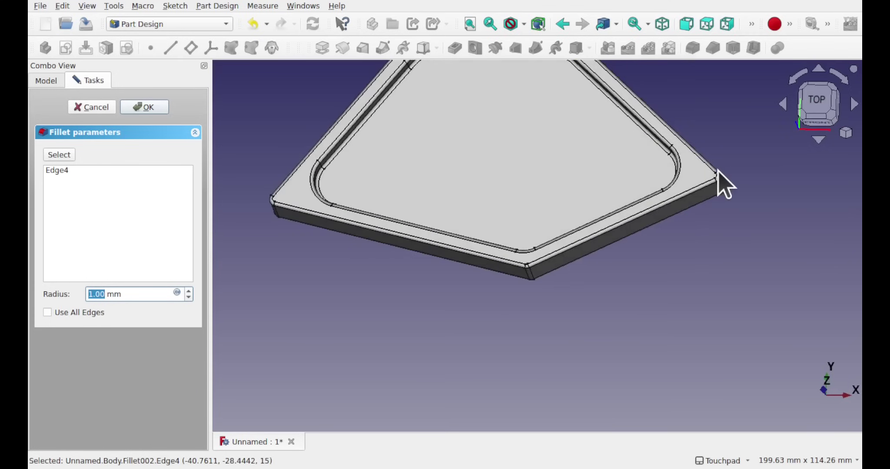
scroll(718, 171, up, 9)
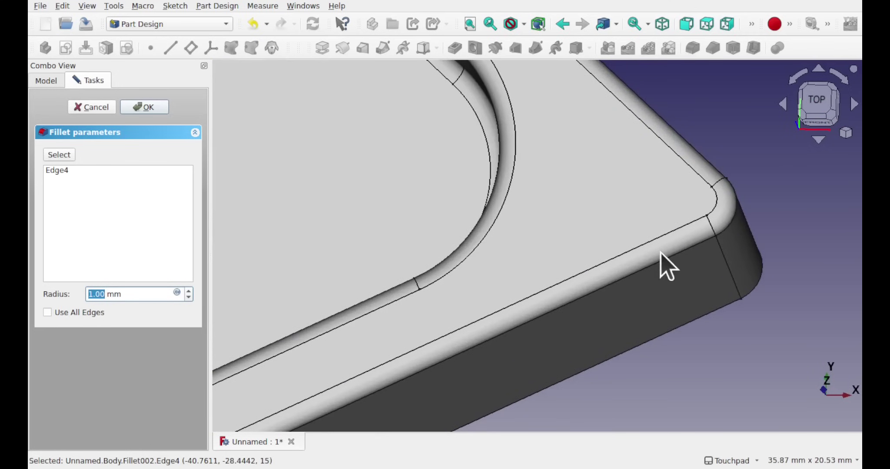
scroll(661, 217, down, 10)
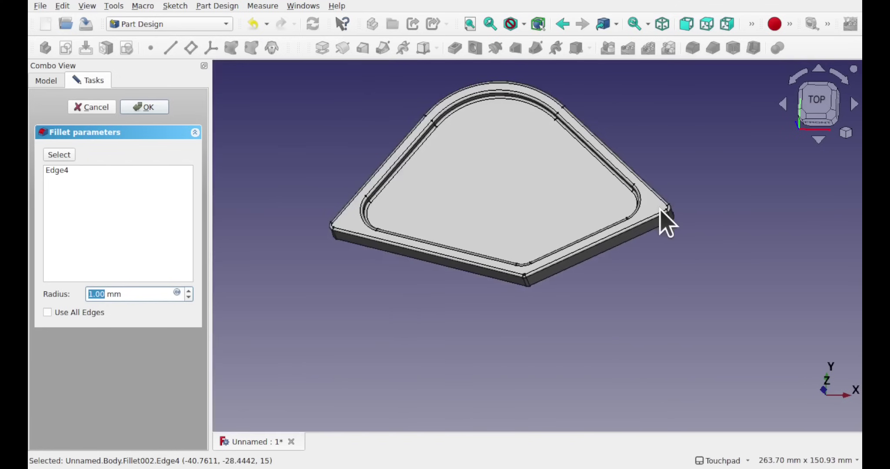
alt+drag(596, 284, 698, 240)
scroll(578, 253, up, 4)
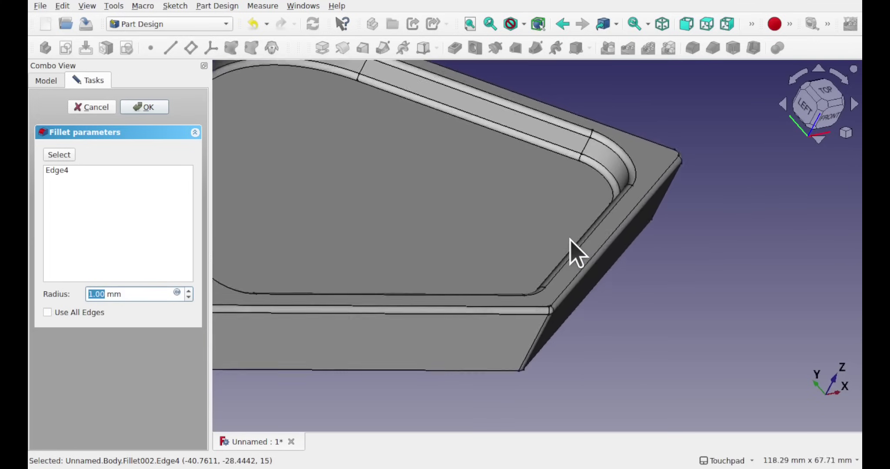
scroll(570, 240, up, 1)
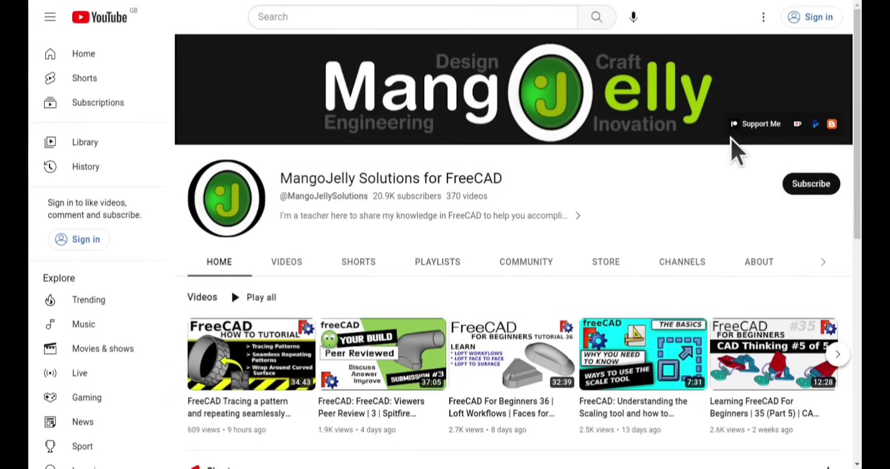
Step: Open the channel's About tab and view its description and donation links
click(756, 262)
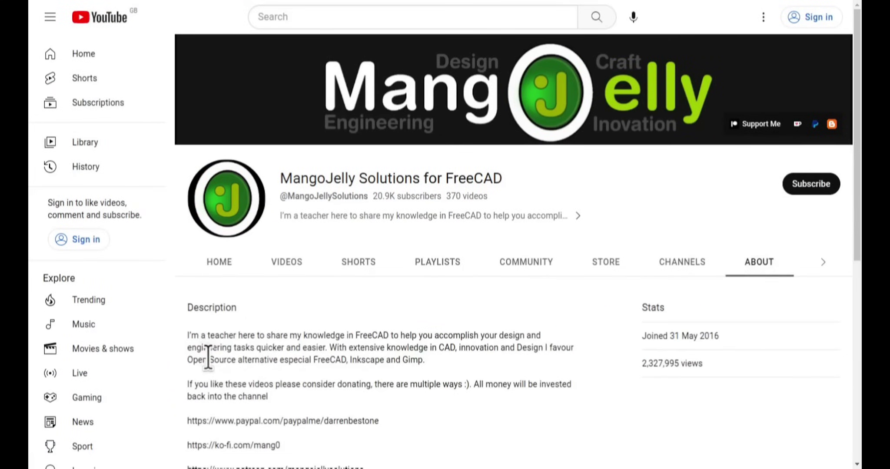
scroll(208, 359, down, 4)
drag(377, 339, 222, 274)
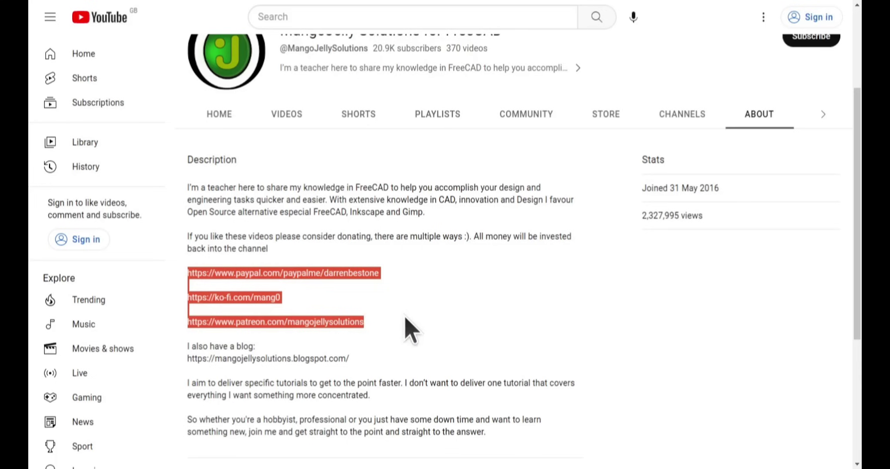
click(405, 319)
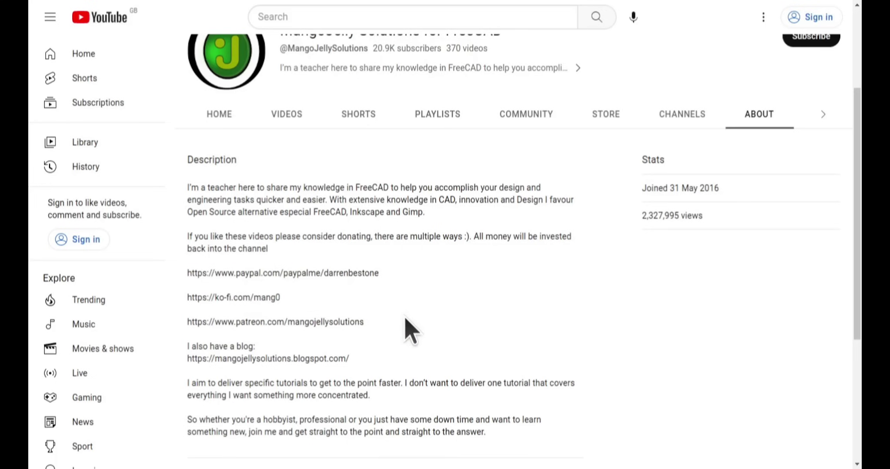